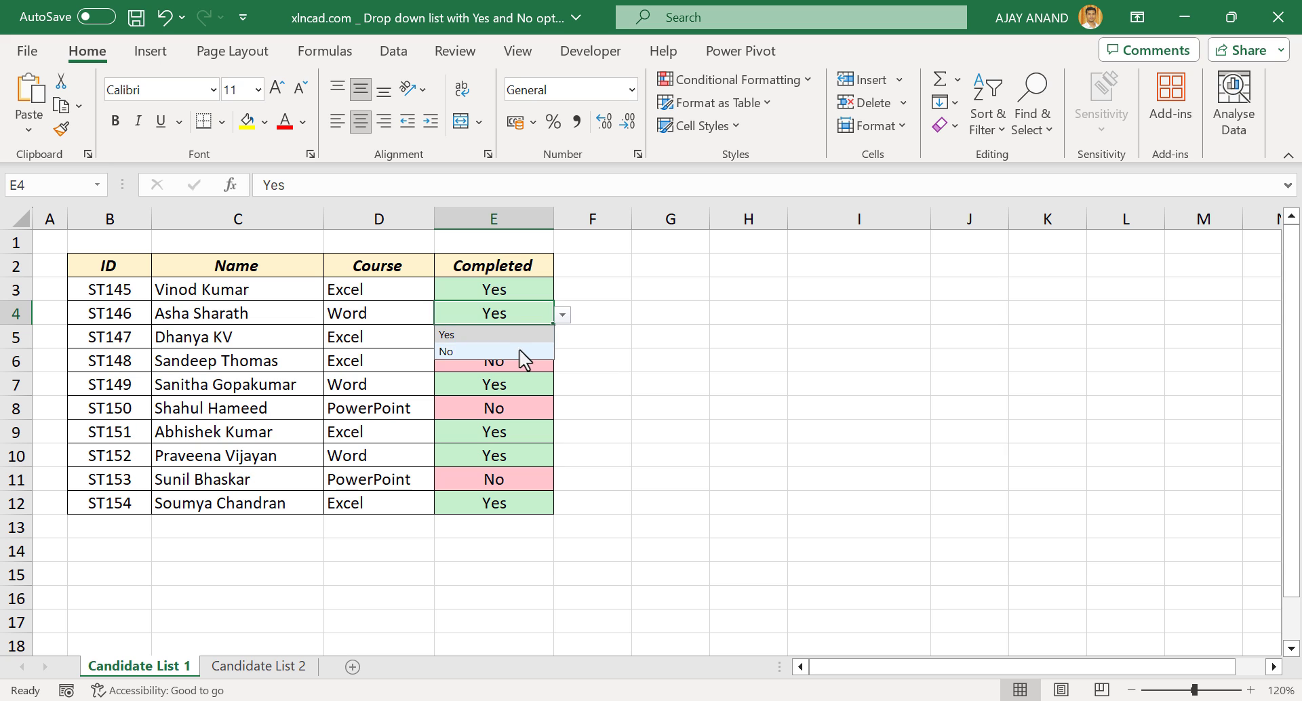
# Step: Set cell E4 to No on the Candidate List 1 sheet and open the Candidate List 2 sheet
pyautogui.click(525, 352)
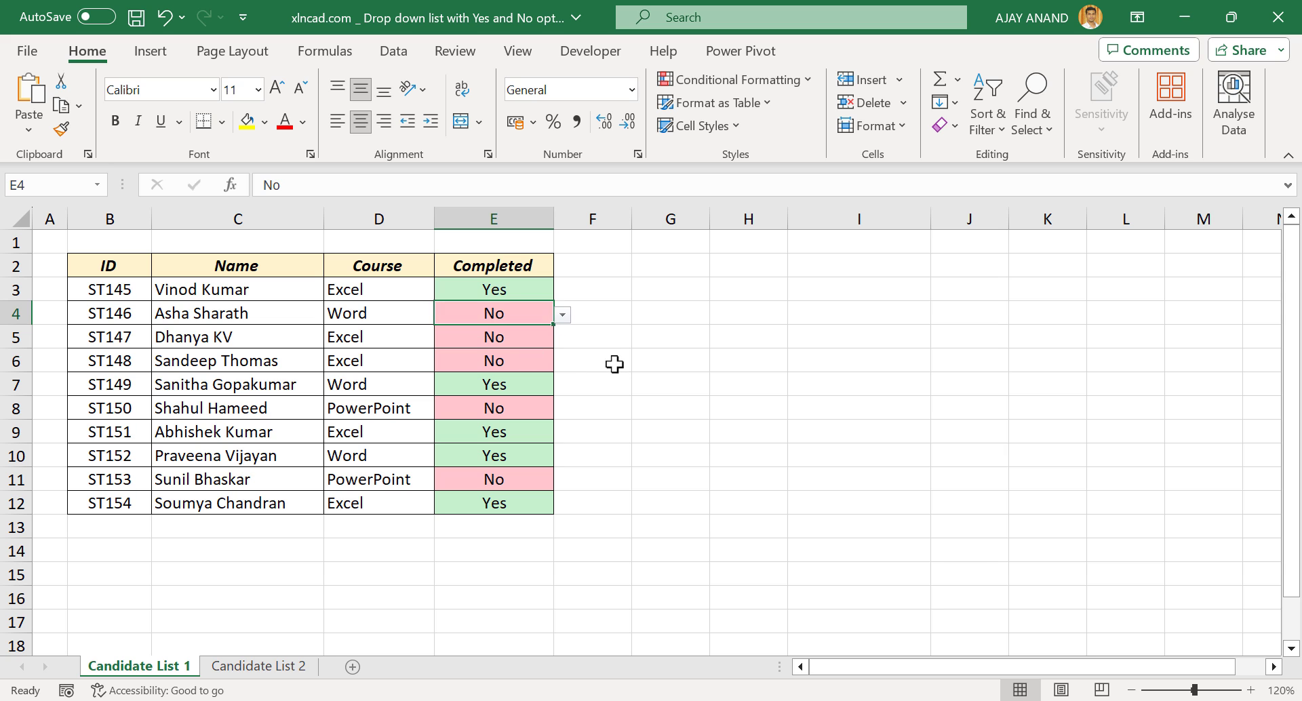
pyautogui.click(260, 666)
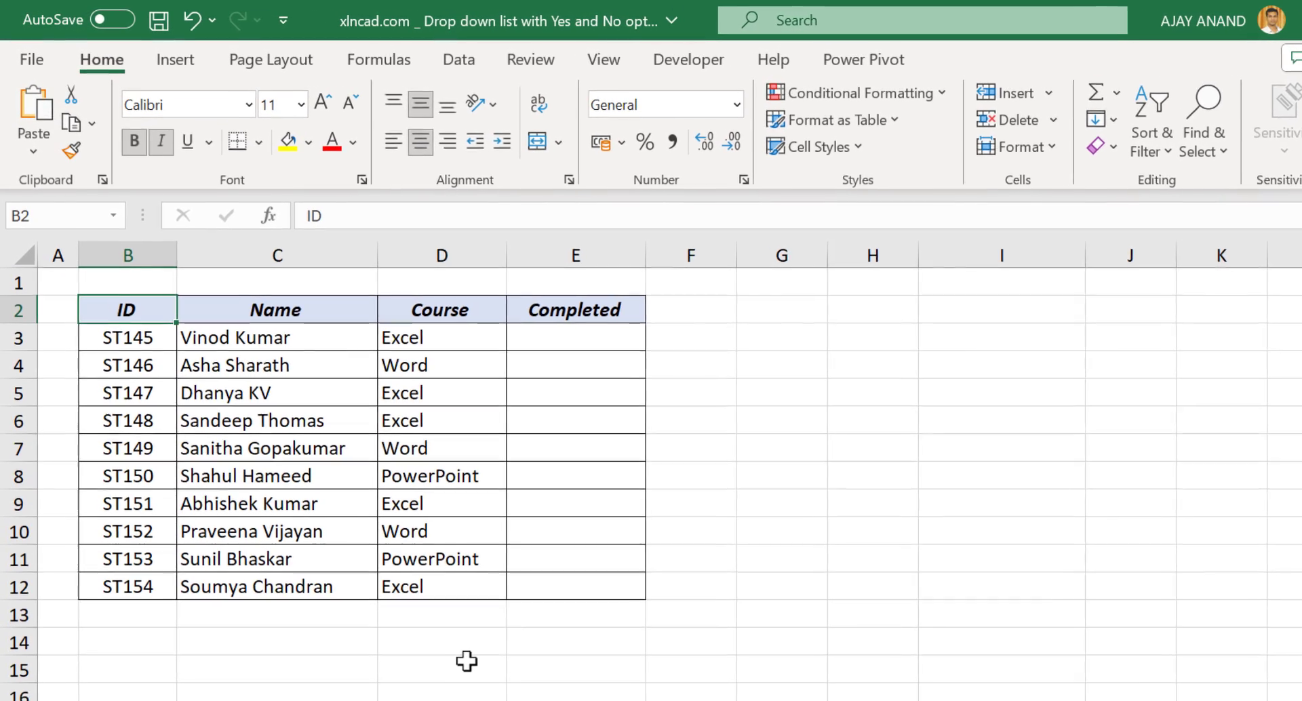
# Step: Start a data validation rule for the Completed cells E3:E12 that allows a List
pyautogui.click(575, 422)
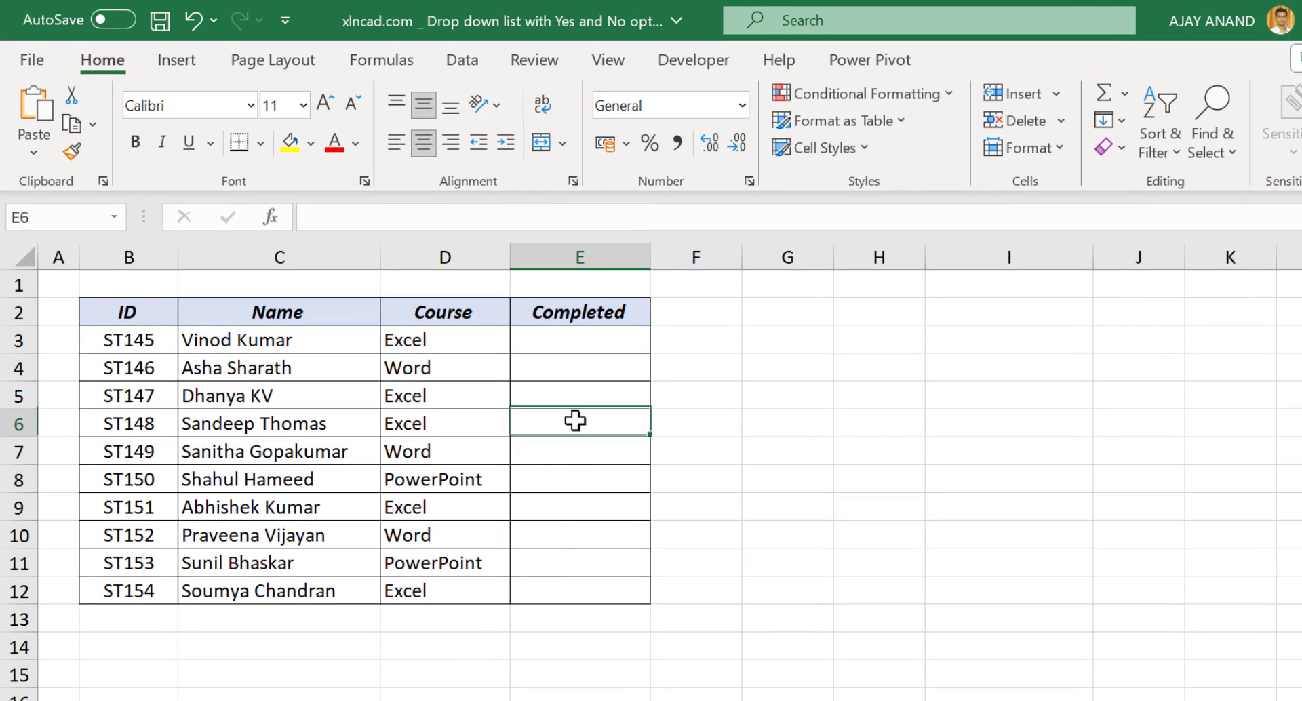
pyautogui.click(578, 454)
pyautogui.moveTo(590, 346); pyautogui.dragTo(606, 575)
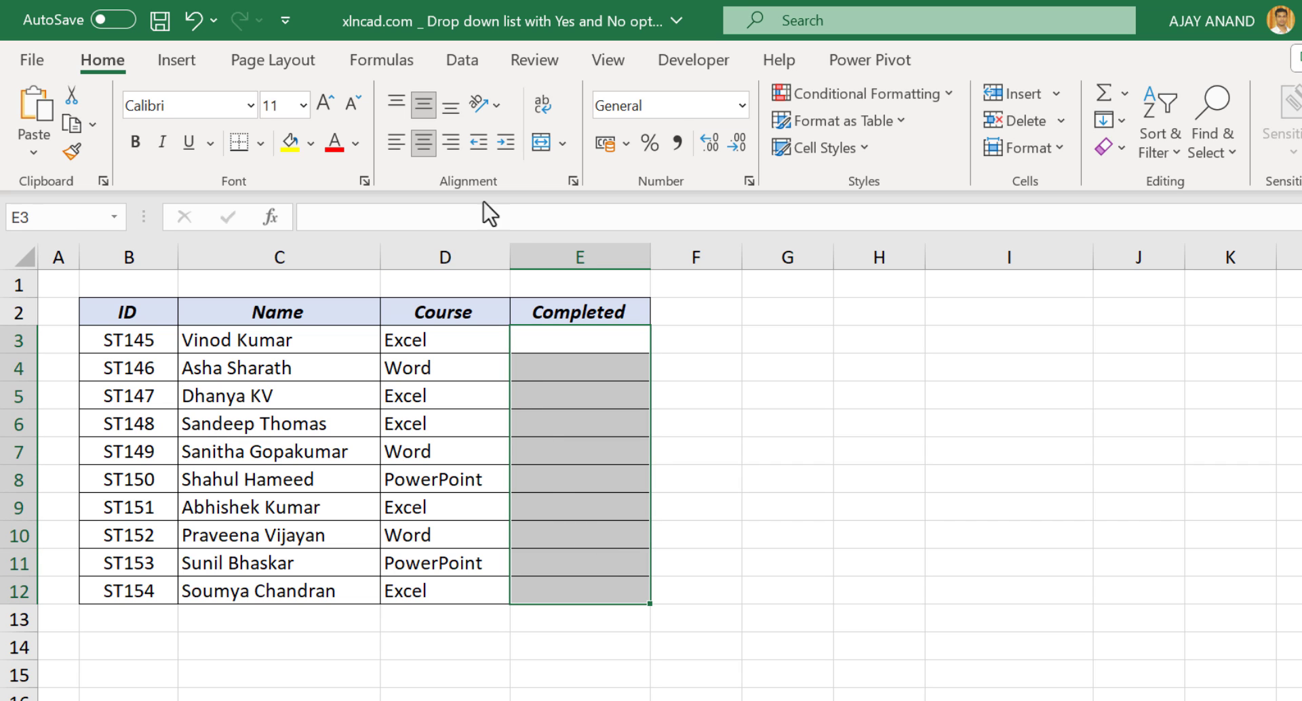
pyautogui.click(465, 71)
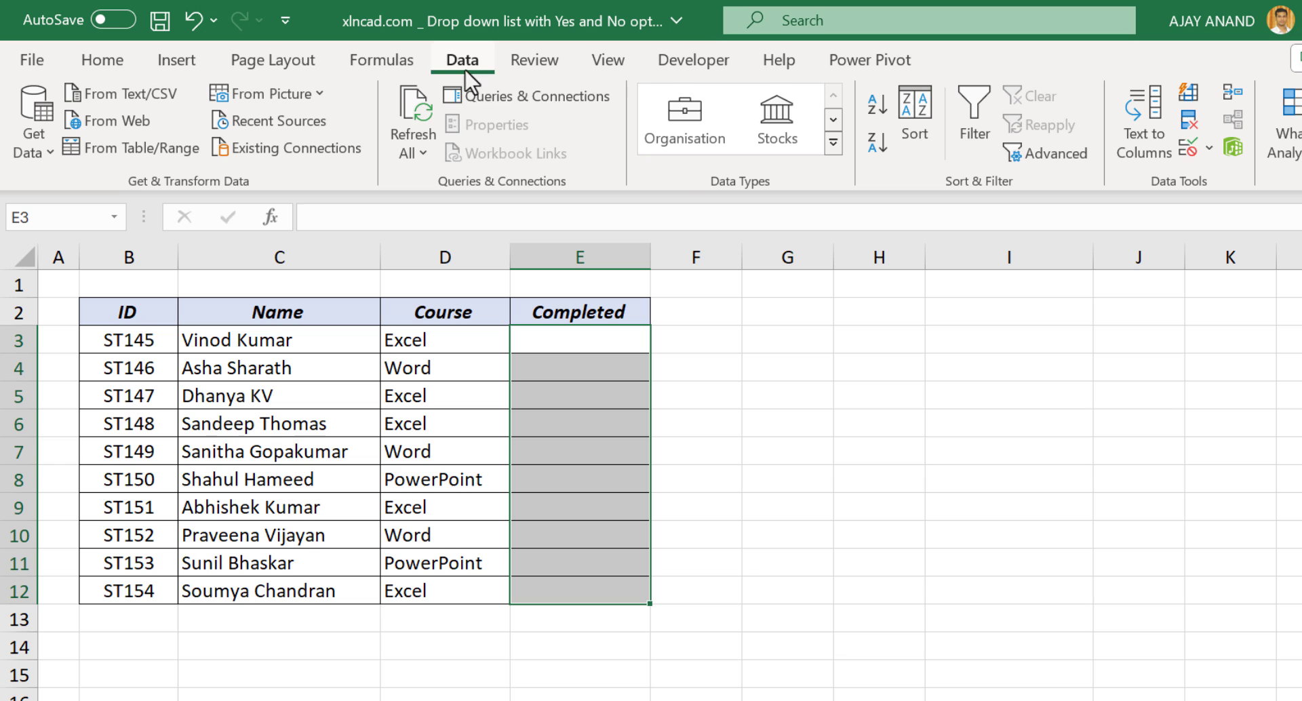
pyautogui.click(1191, 152)
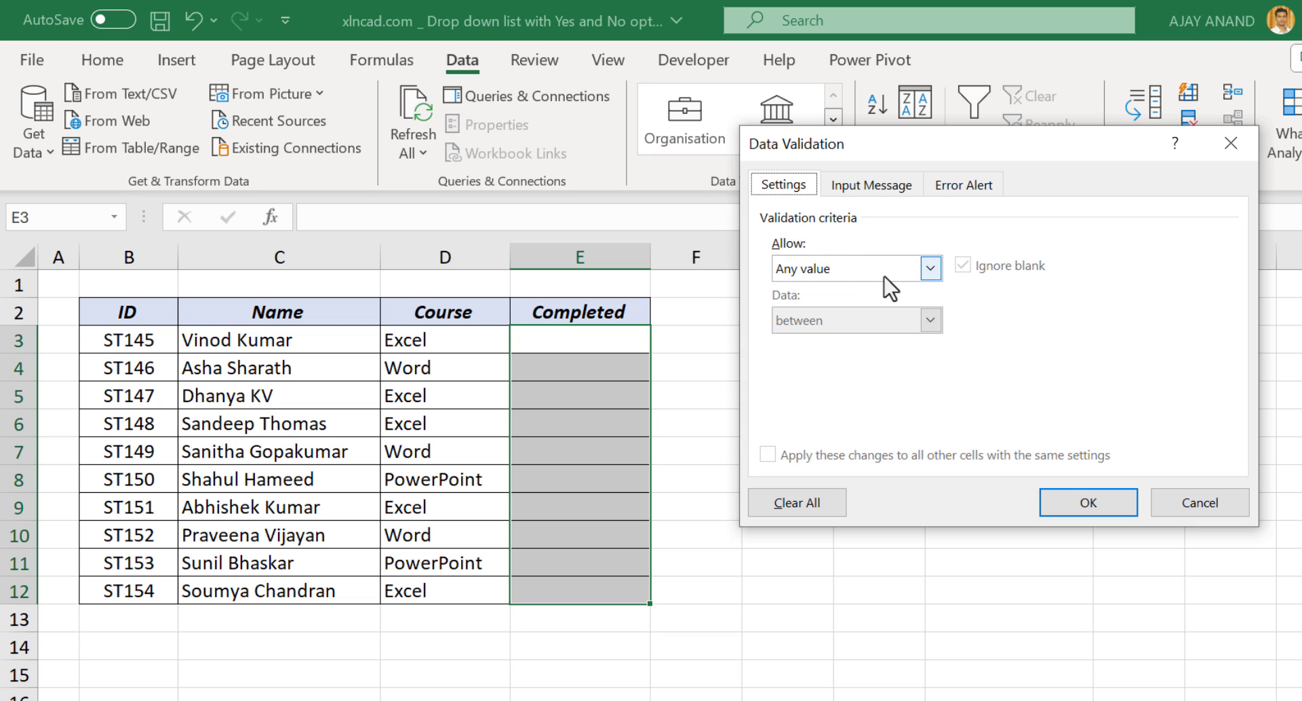
pyautogui.click(929, 270)
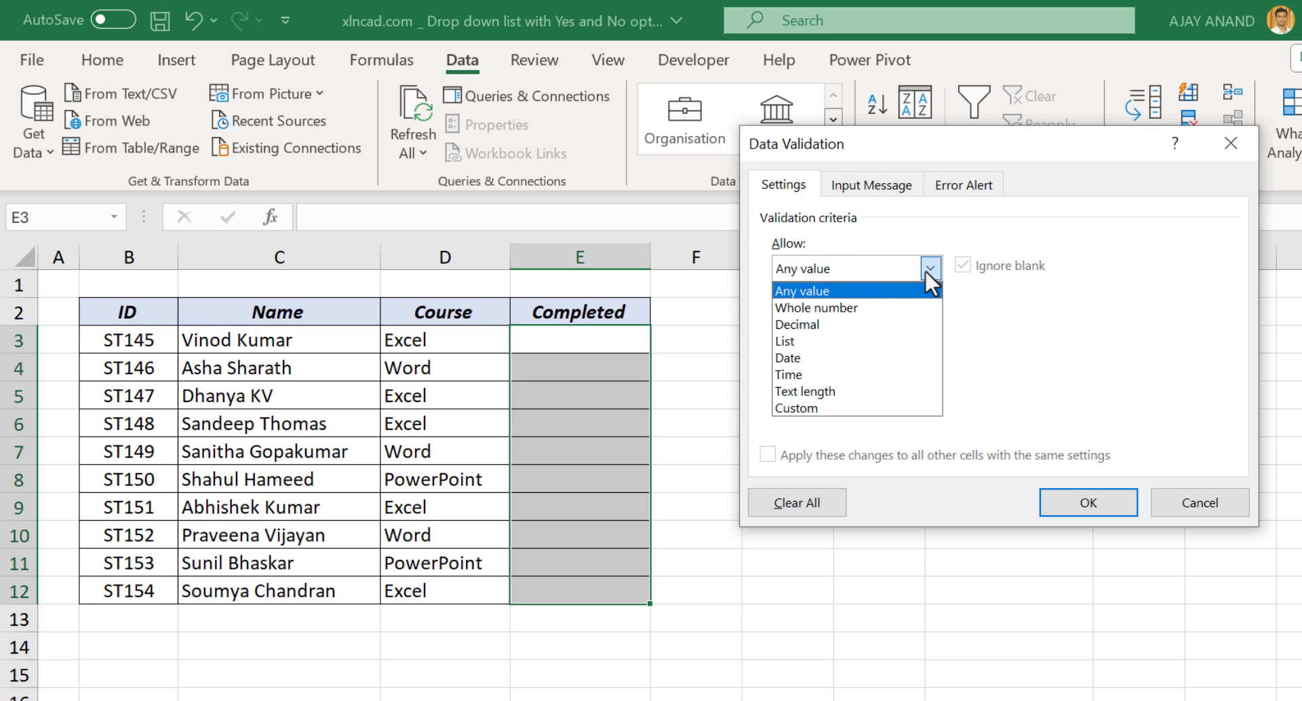
pyautogui.click(888, 342)
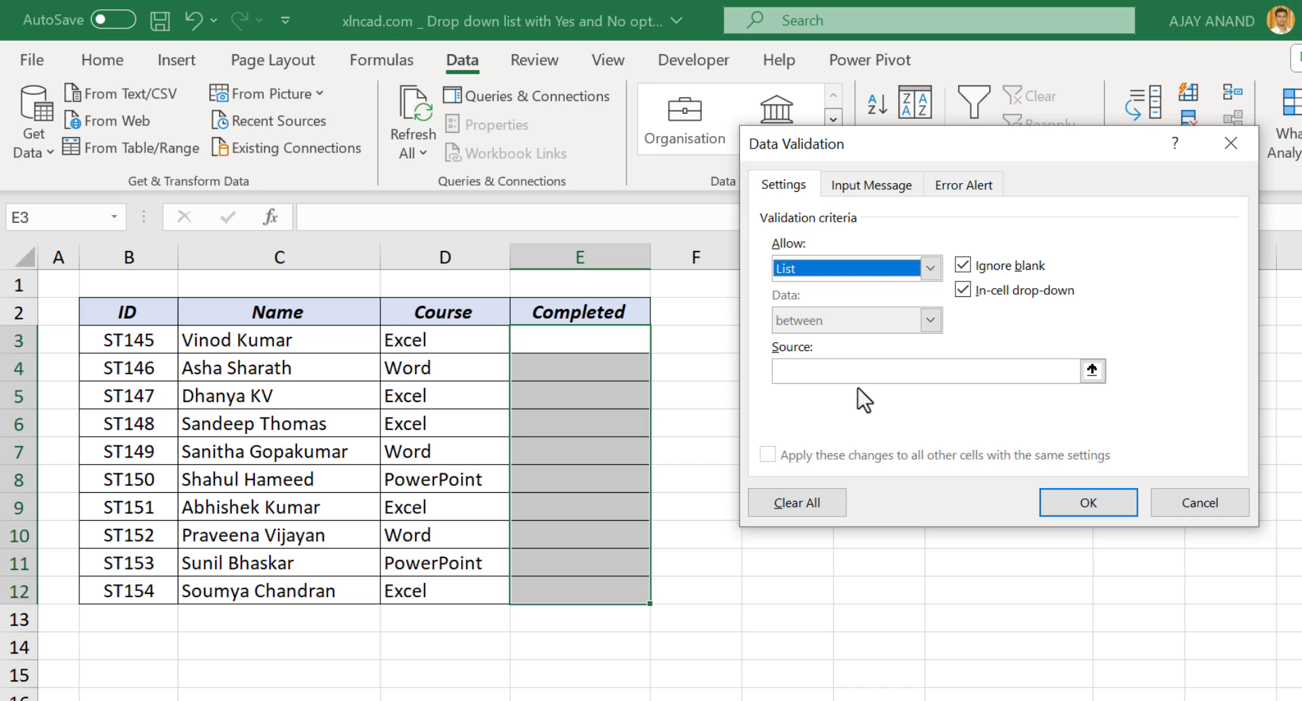
# Step: Enter Yes,No as the list source and apply the validation to the Completed cells
pyautogui.click(805, 370)
pyautogui.write('Yes')
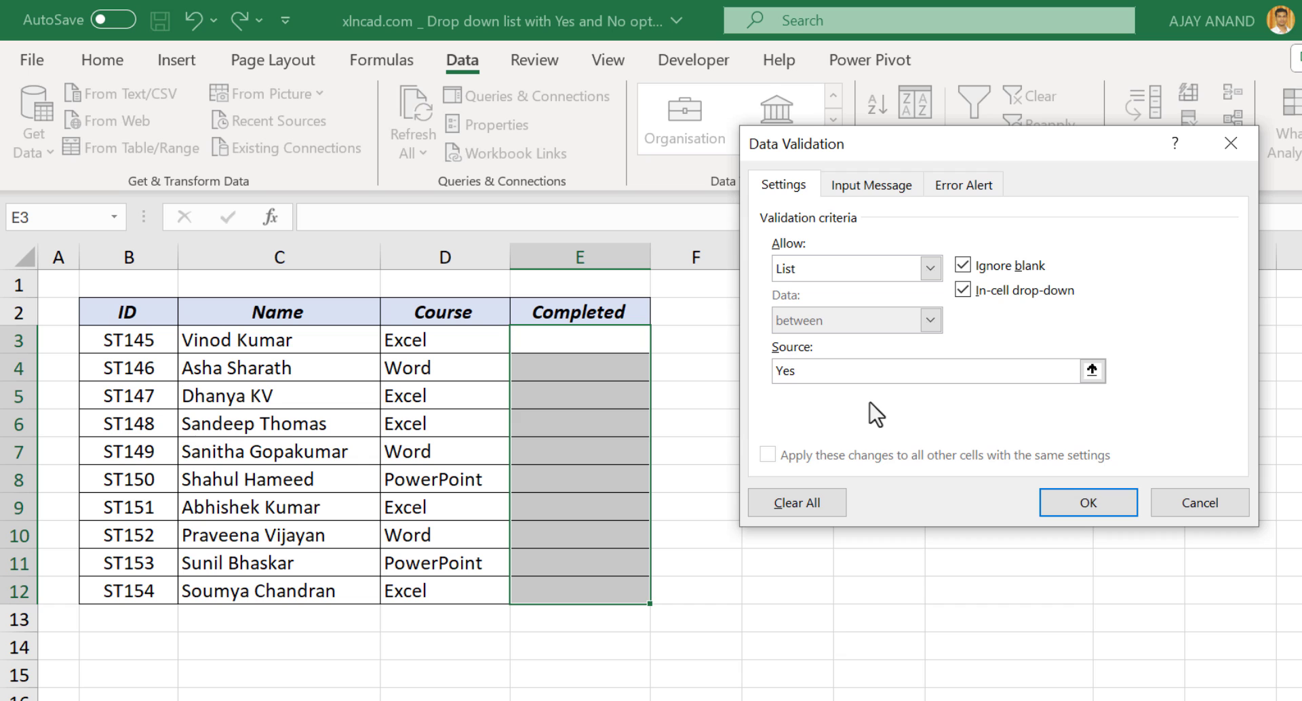
pyautogui.write(',No')
pyautogui.click(1052, 506)
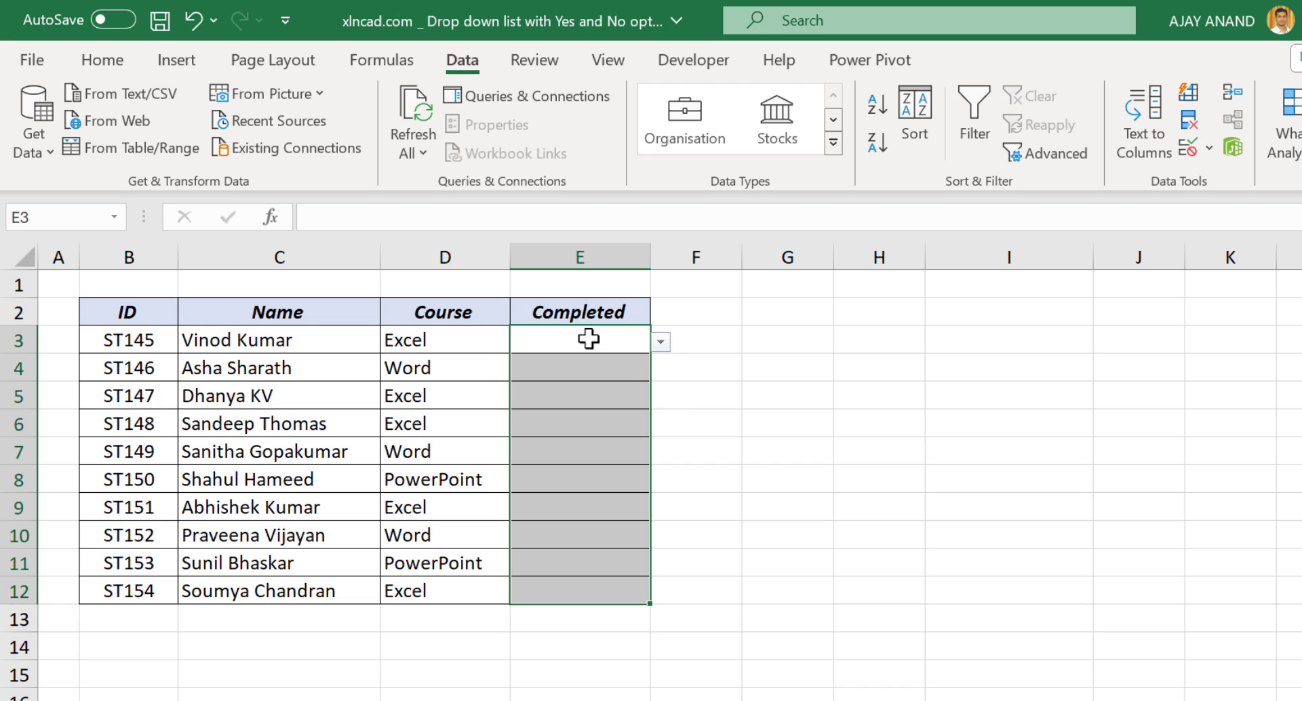
# Step: Try the new drop-down list in E3 by choosing No and changing the entry to Yes
pyautogui.click(665, 347)
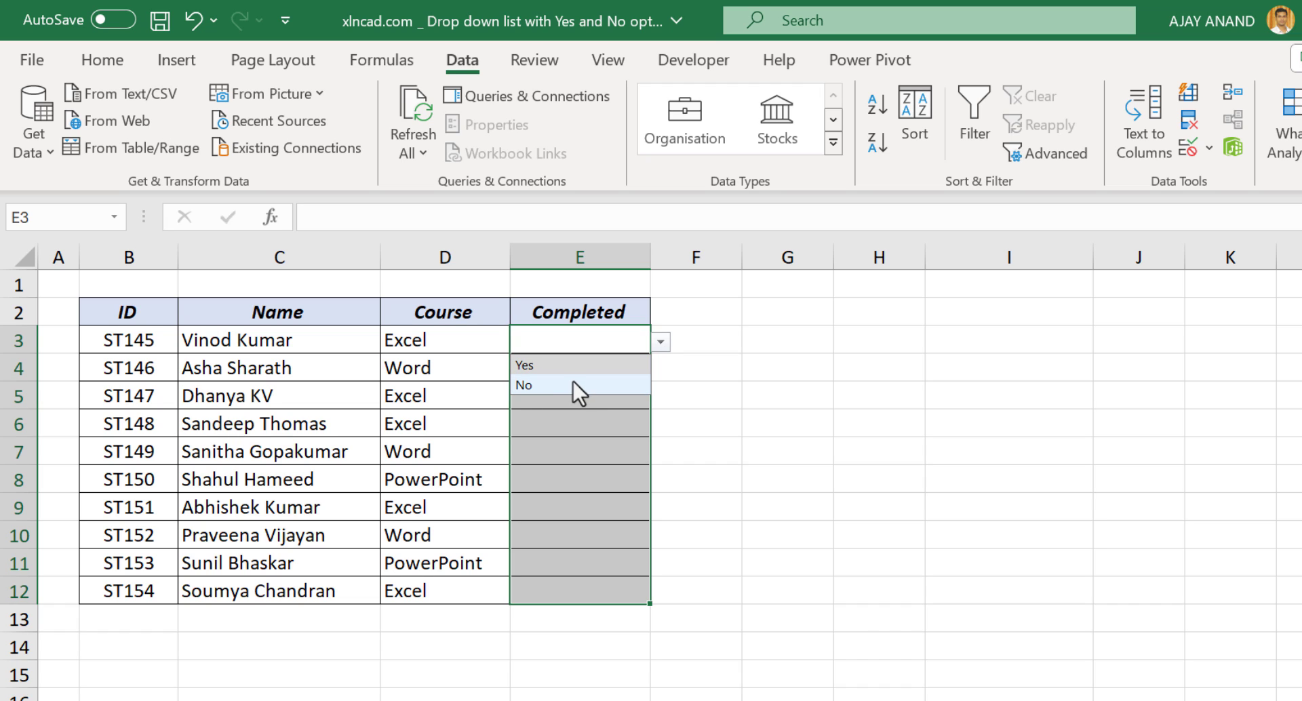
pyautogui.click(567, 384)
pyautogui.click(660, 342)
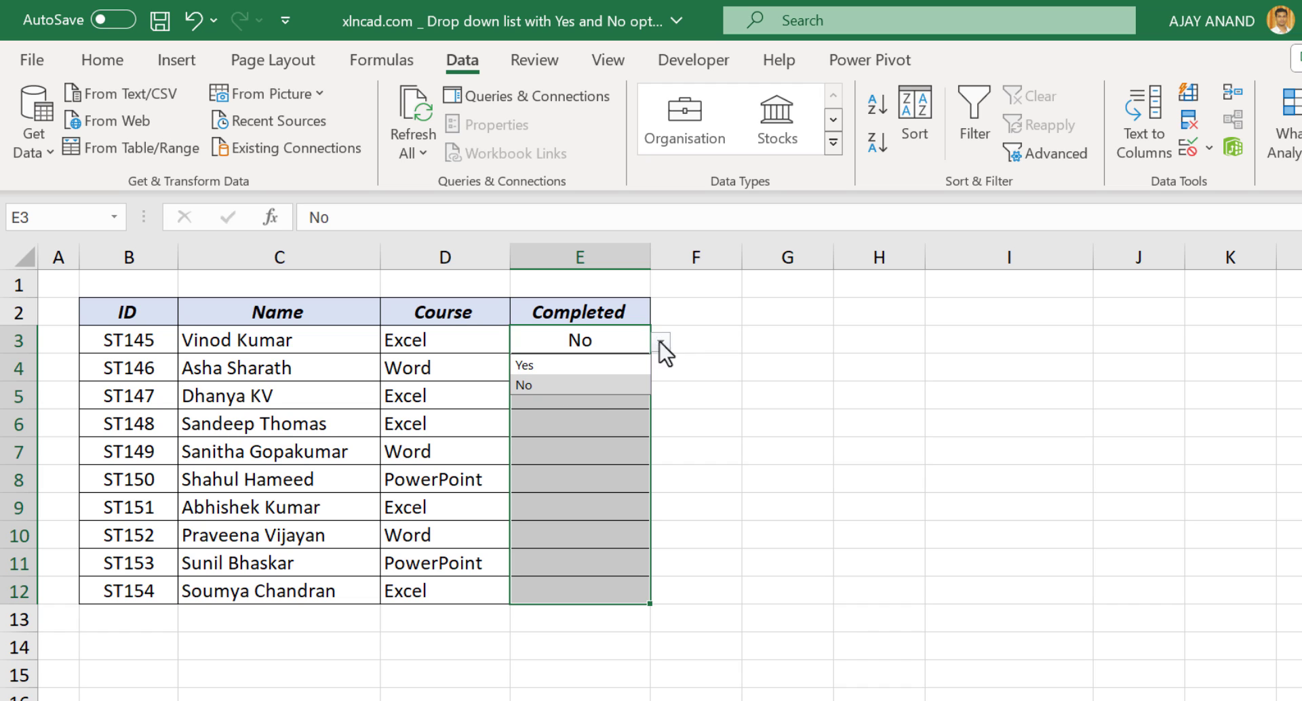
pyautogui.click(584, 364)
# Step: Set cells E6 and E9 to No and cell E5 to Yes from their drop-down lists
pyautogui.click(602, 428)
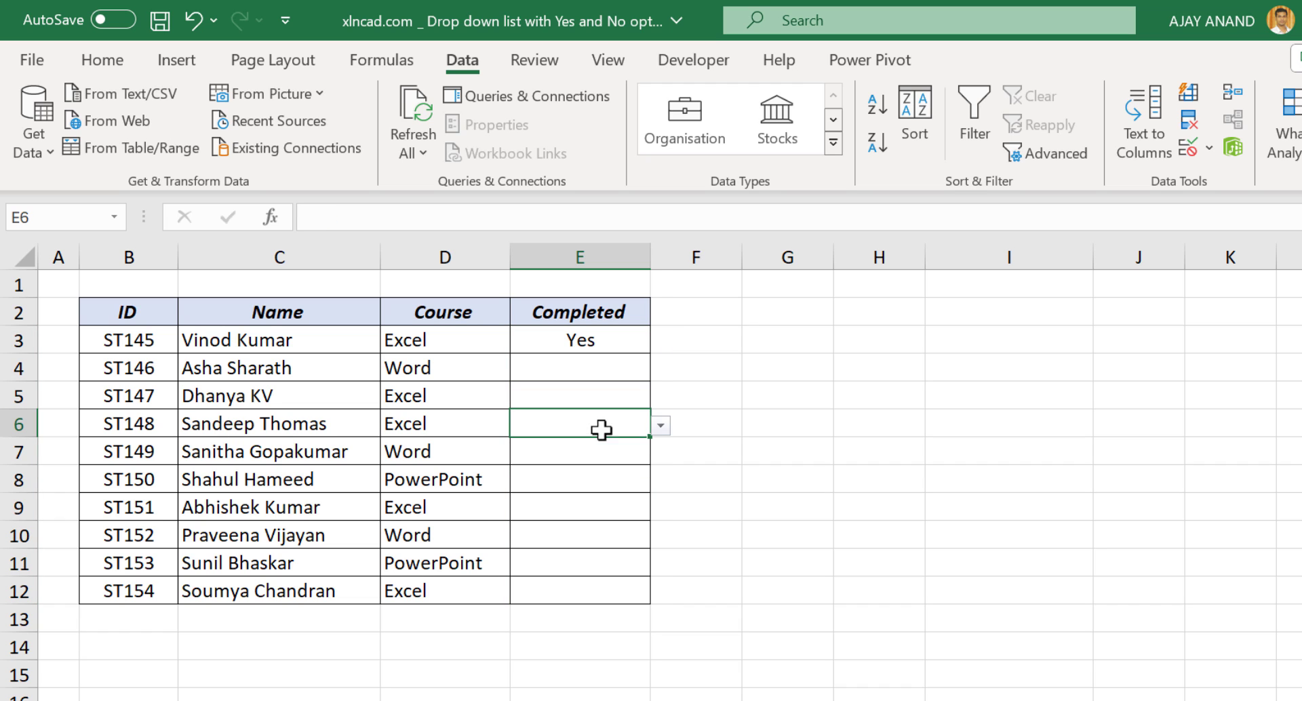
pyautogui.click(656, 428)
pyautogui.click(586, 469)
pyautogui.click(613, 510)
pyautogui.click(662, 510)
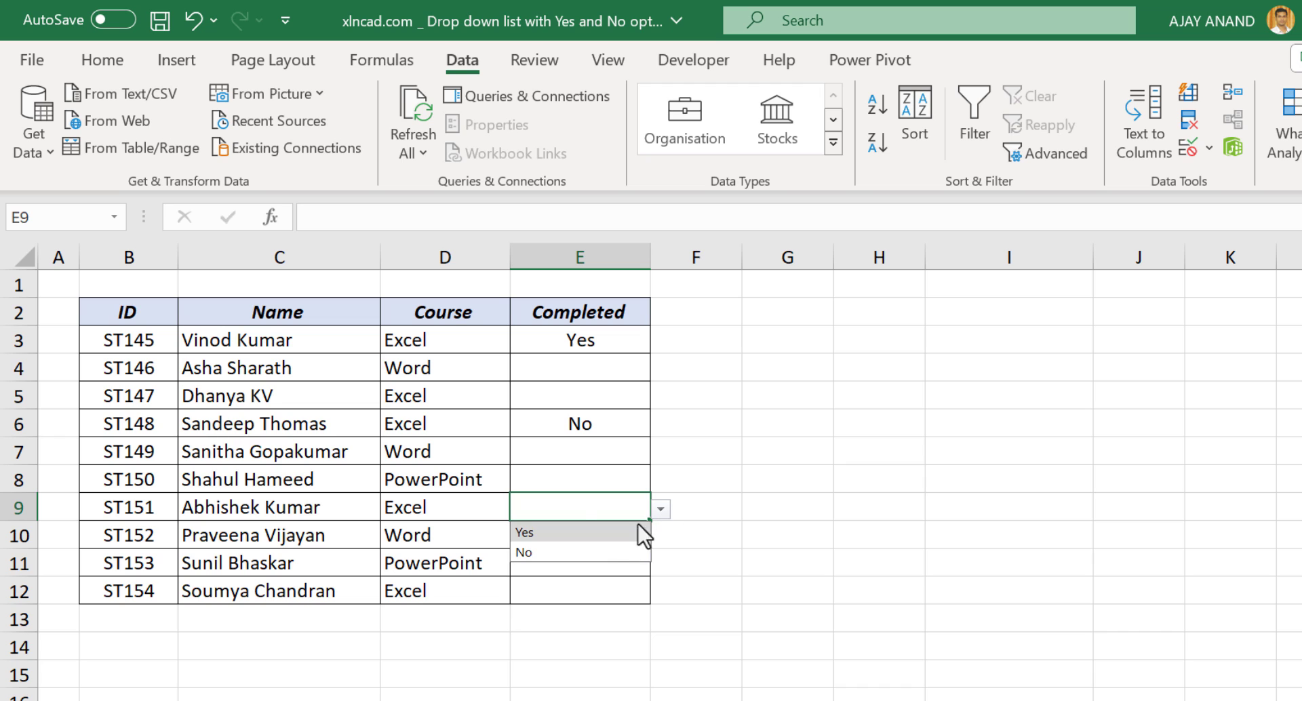
pyautogui.click(593, 549)
pyautogui.click(631, 399)
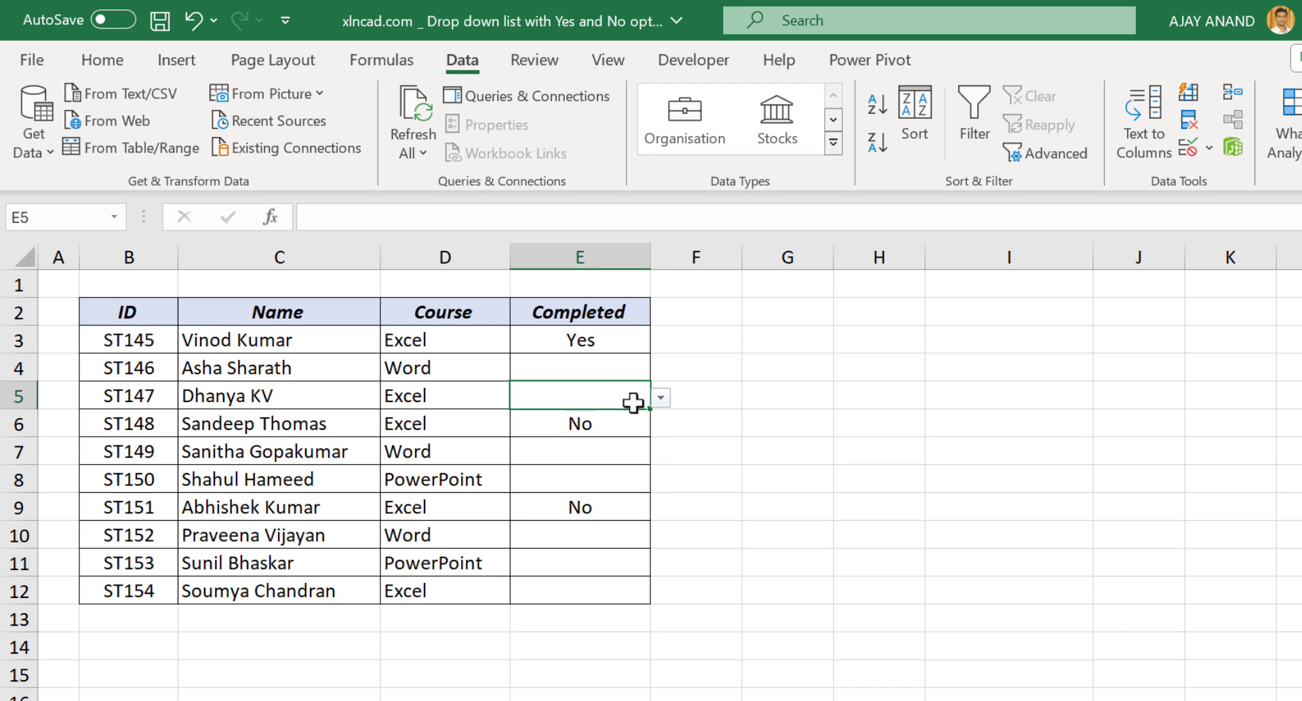
pyautogui.click(660, 399)
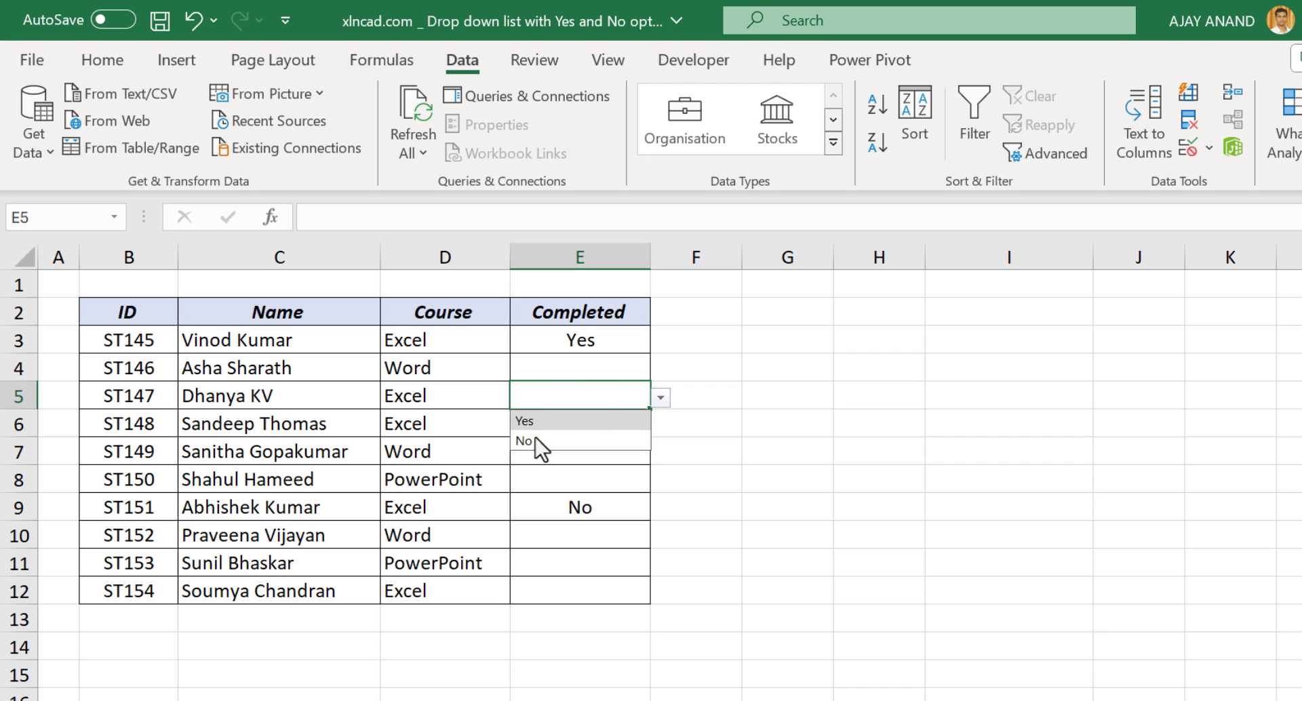
pyautogui.click(587, 422)
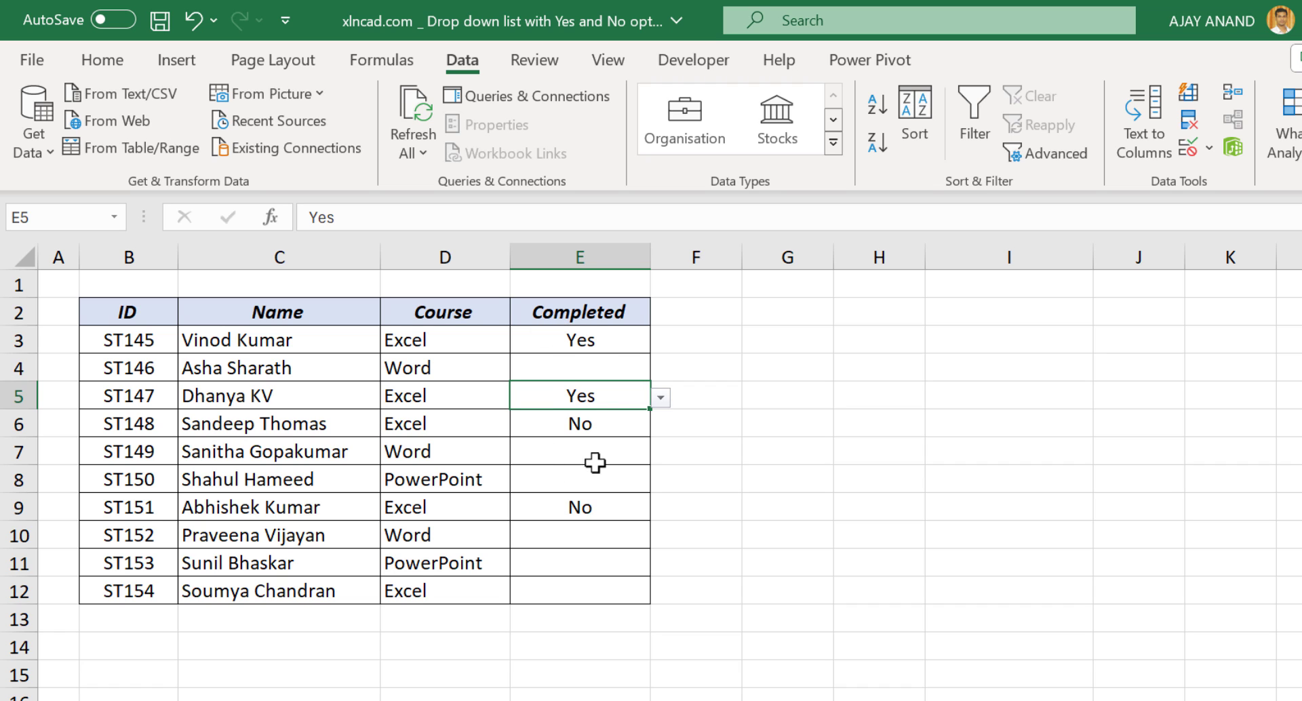
# Step: Start an Equal To highlight rule for cells E3:E12 that matches the value Yes
pyautogui.click(540, 341)
pyautogui.moveTo(541, 341); pyautogui.dragTo(546, 582)
pyautogui.click(125, 71)
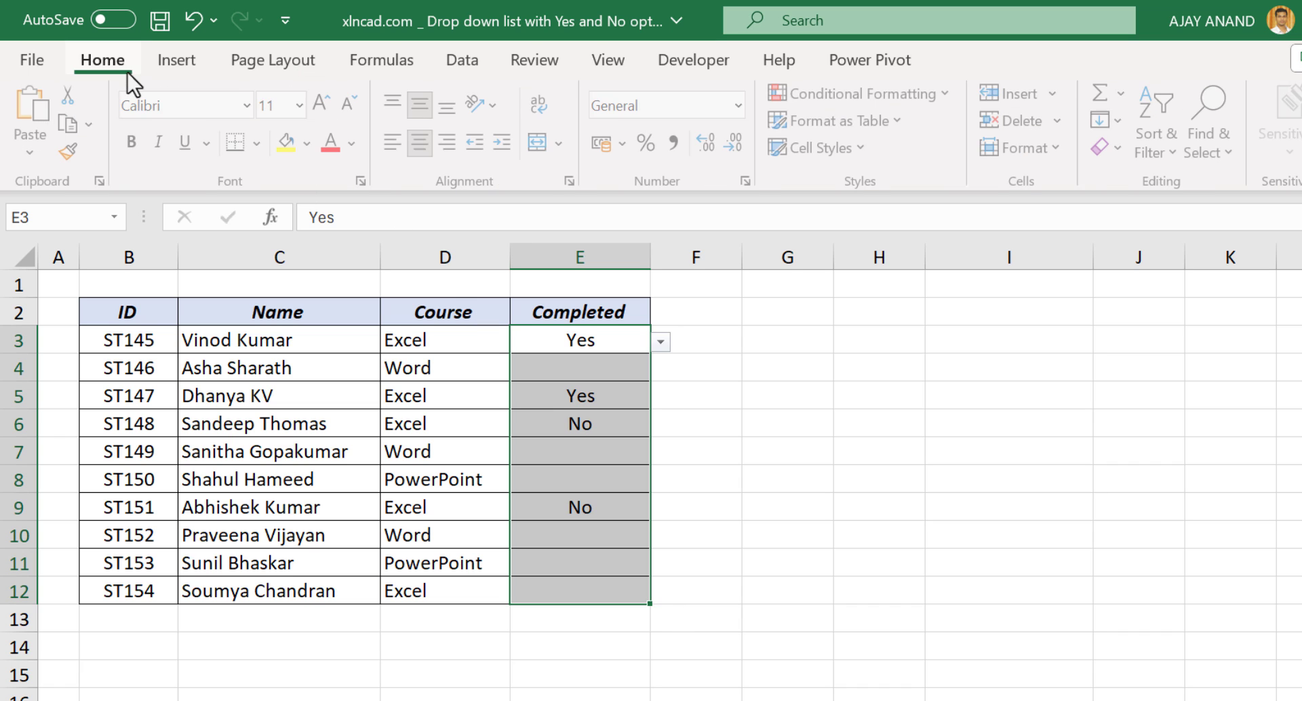
pyautogui.click(913, 96)
pyautogui.moveTo(914, 146)
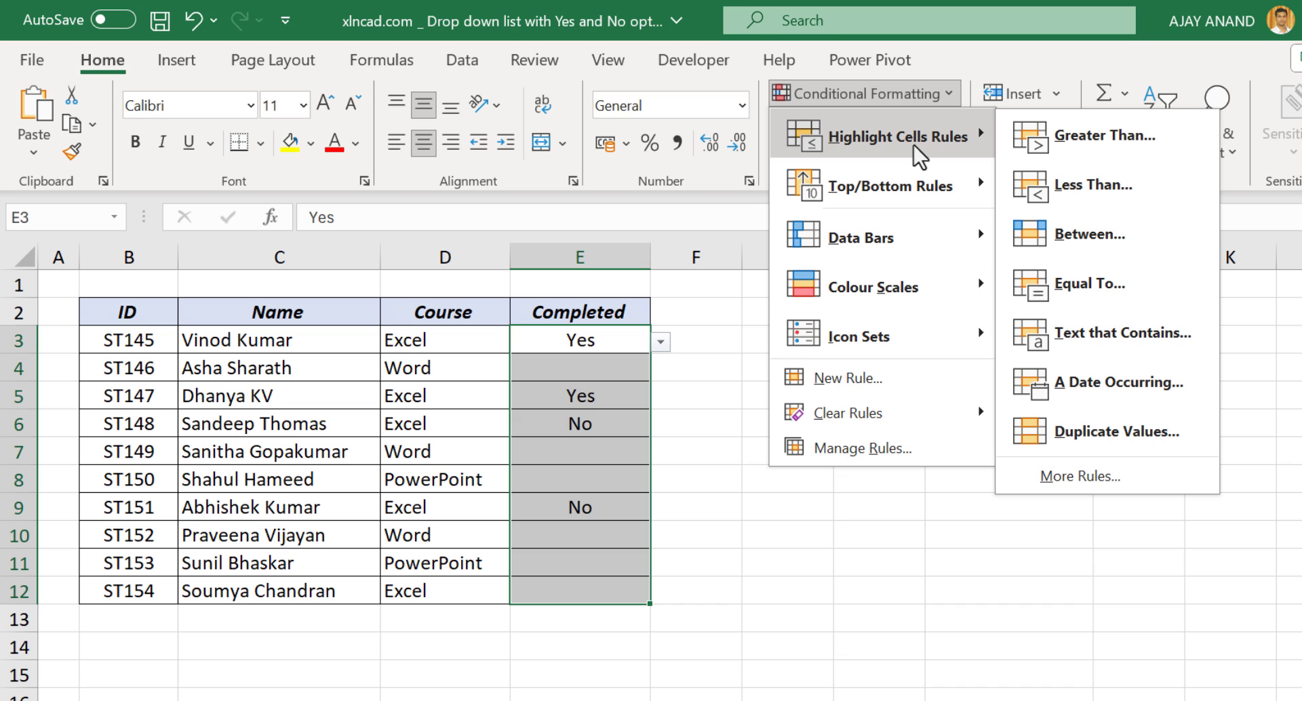
pyautogui.click(1137, 282)
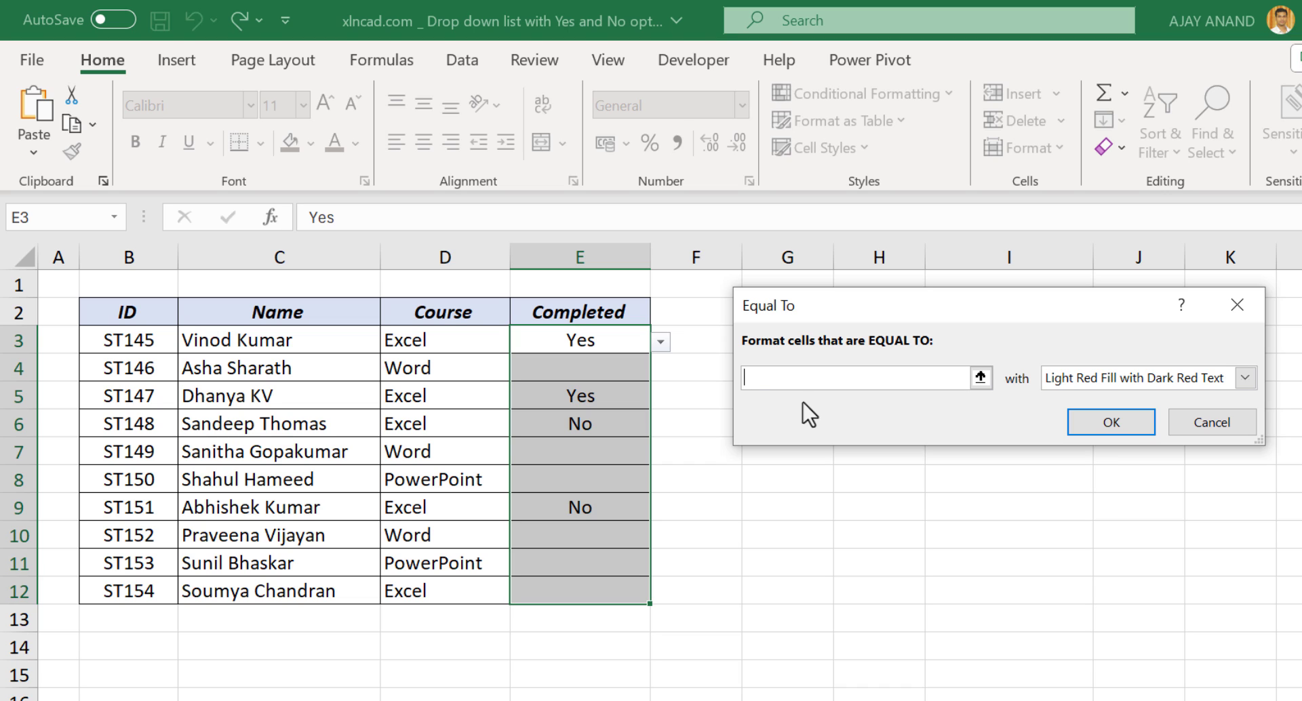
pyautogui.write('Yes')
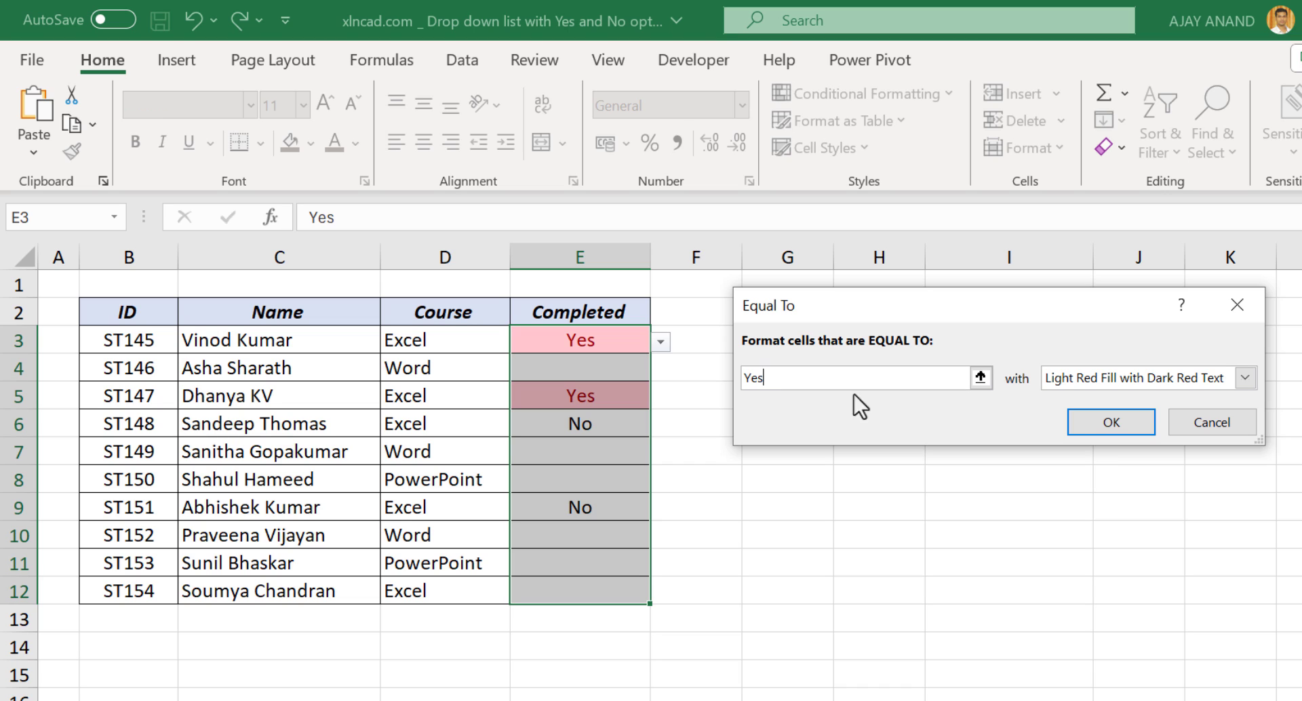
# Step: Give the Yes rule a customised format with the lightest green background fill and apply it
pyautogui.click(1246, 379)
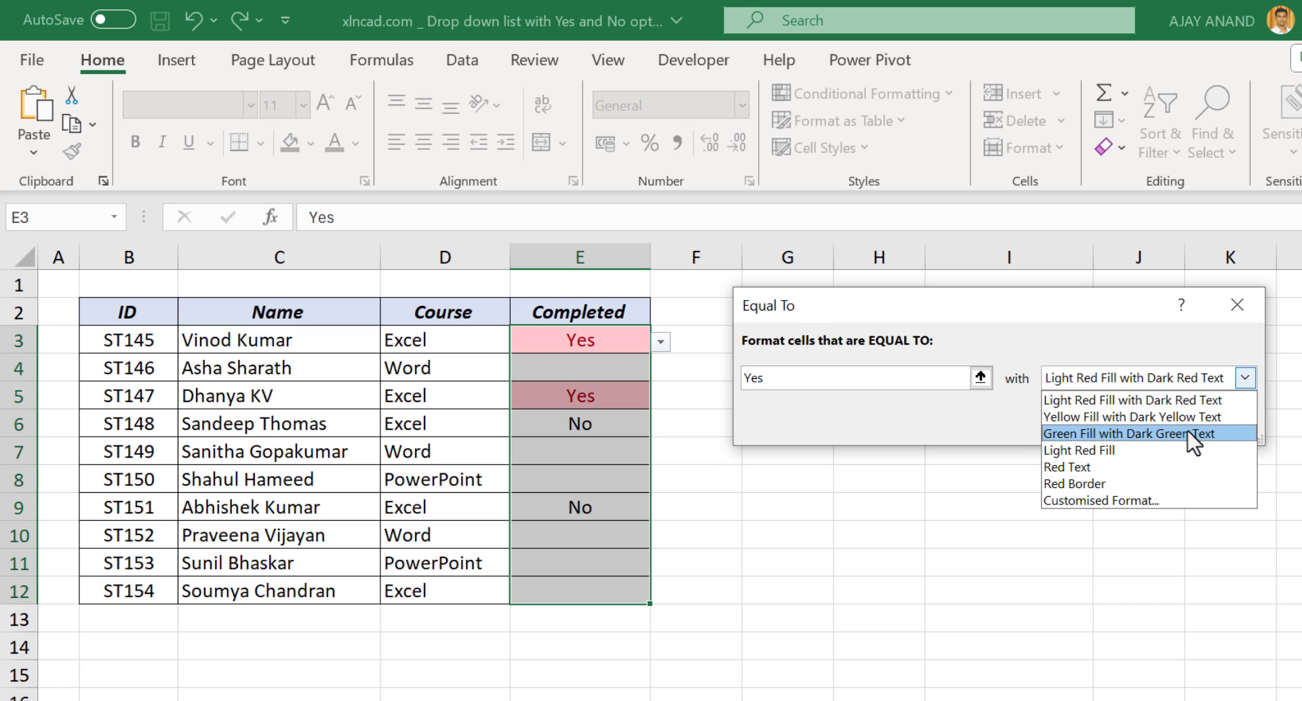
pyautogui.click(1191, 499)
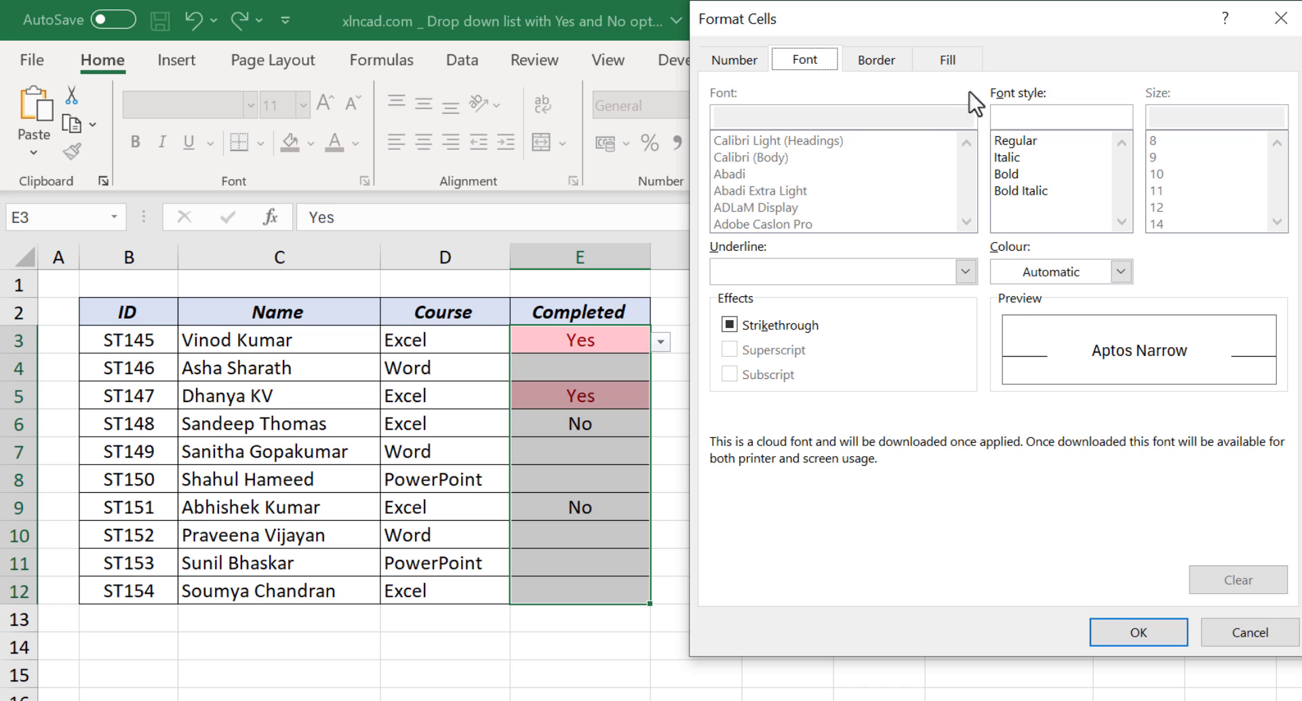
pyautogui.click(950, 61)
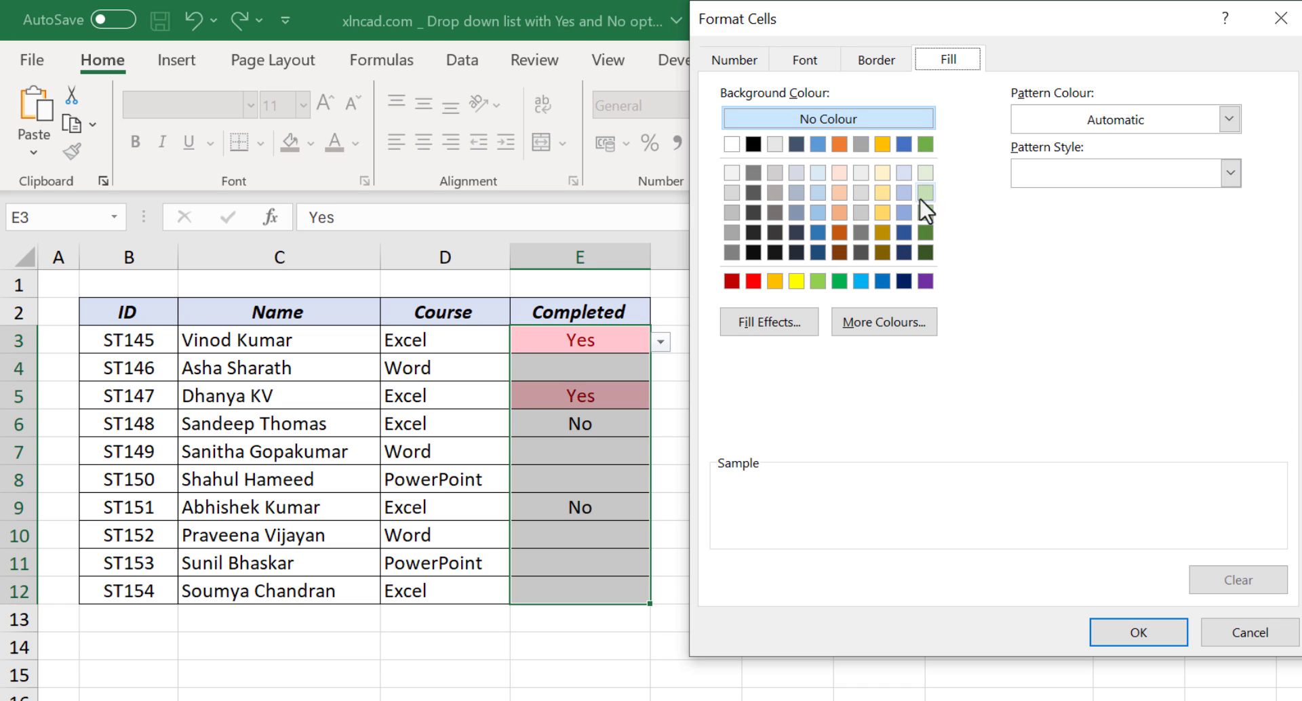
pyautogui.click(927, 180)
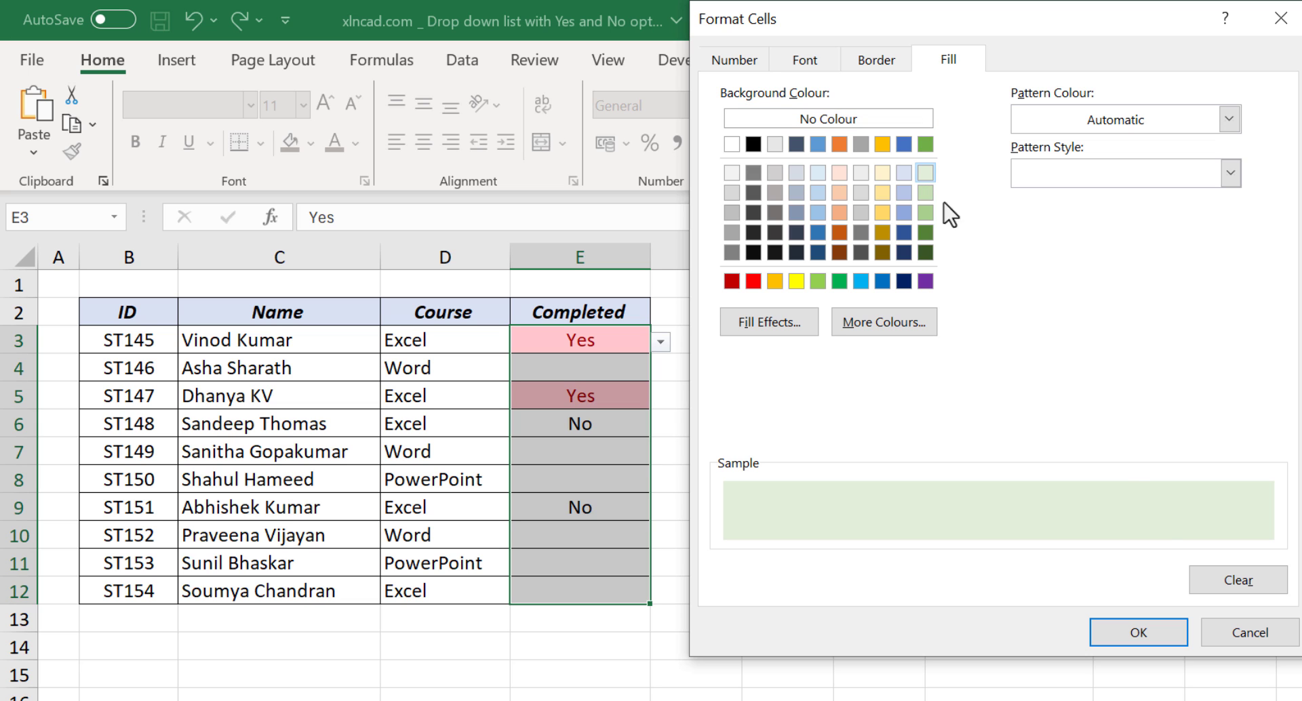
pyautogui.click(1127, 631)
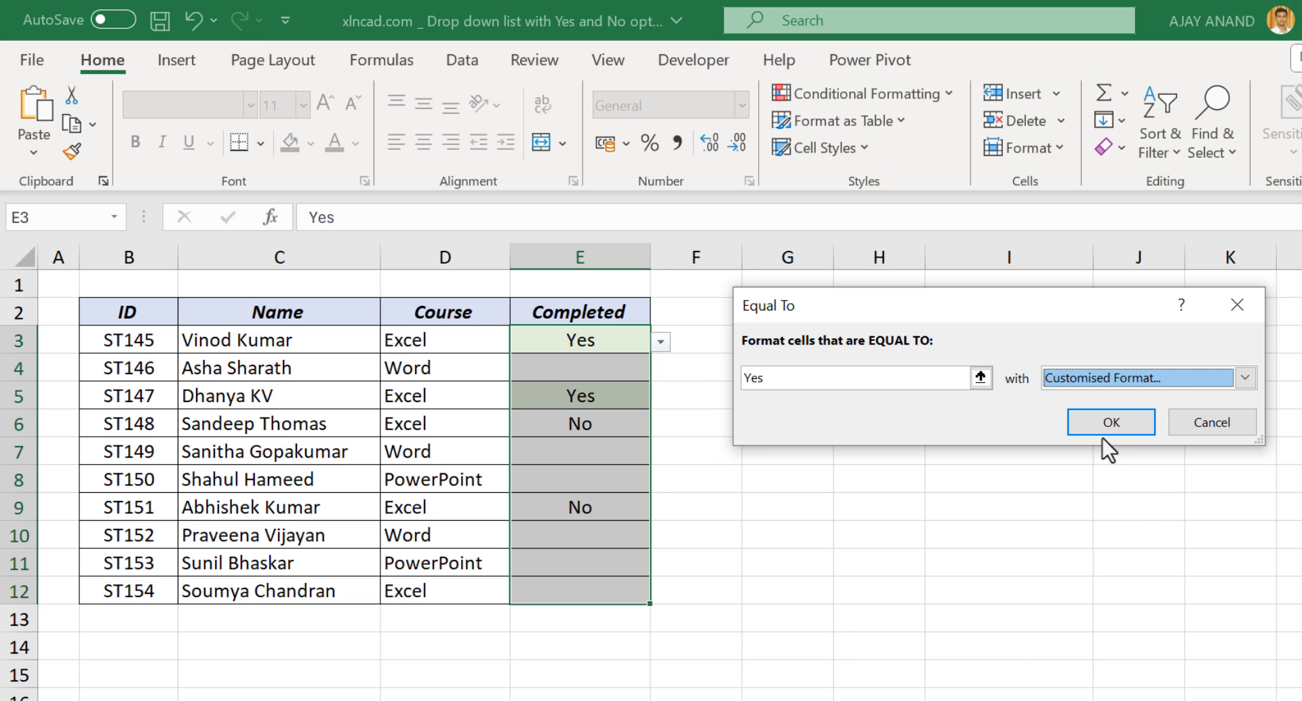
pyautogui.click(1106, 423)
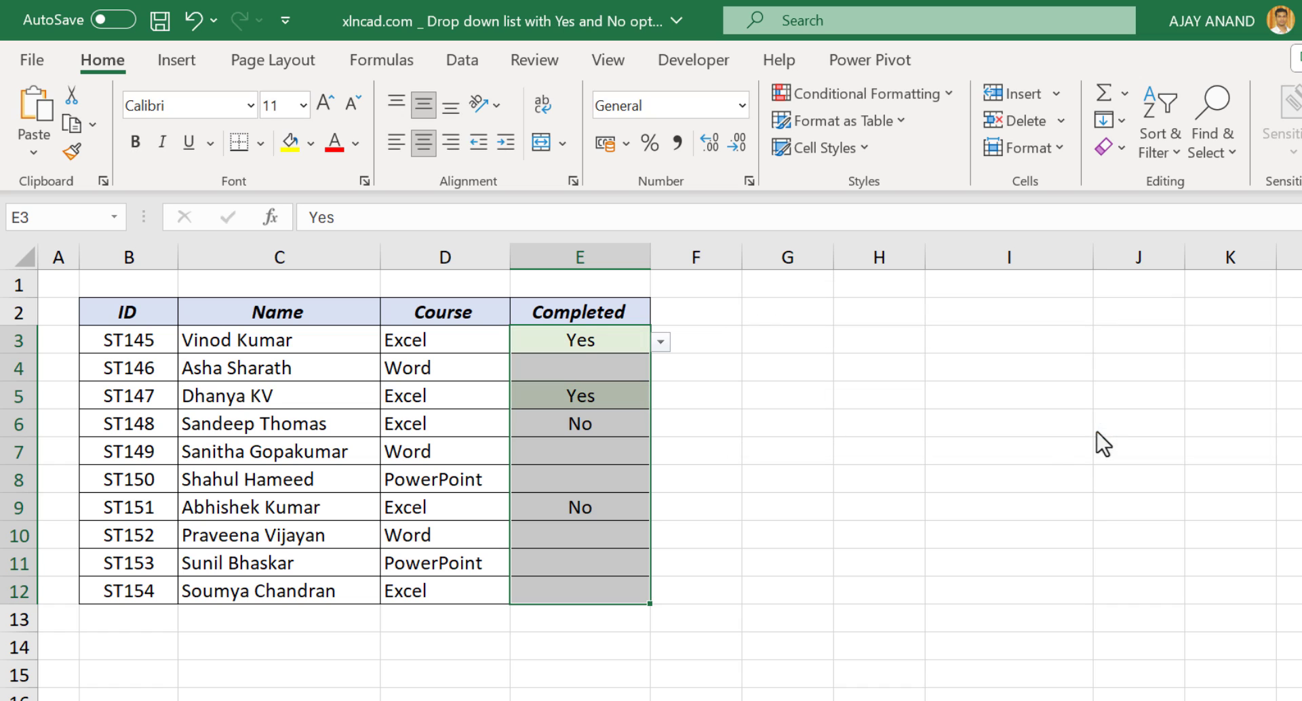
# Step: Set cells E7 and E10 to Yes from their drop-down lists
pyautogui.click(608, 452)
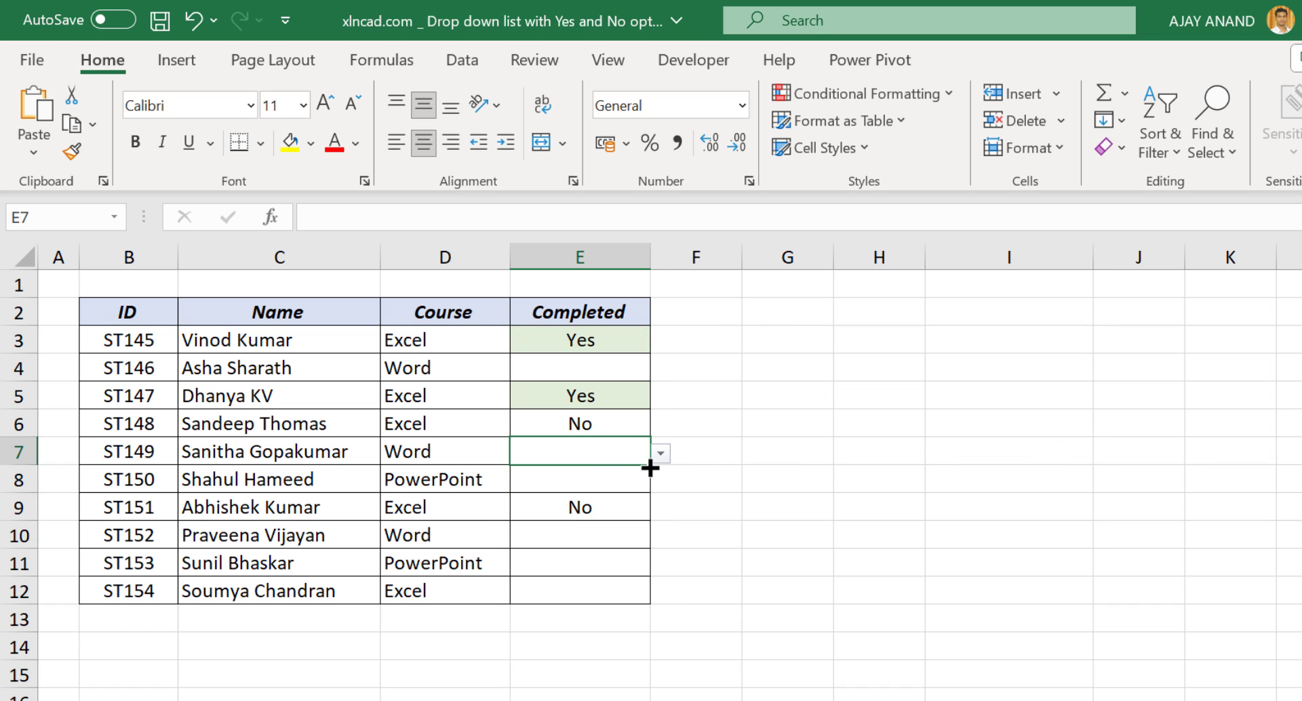
pyautogui.click(659, 453)
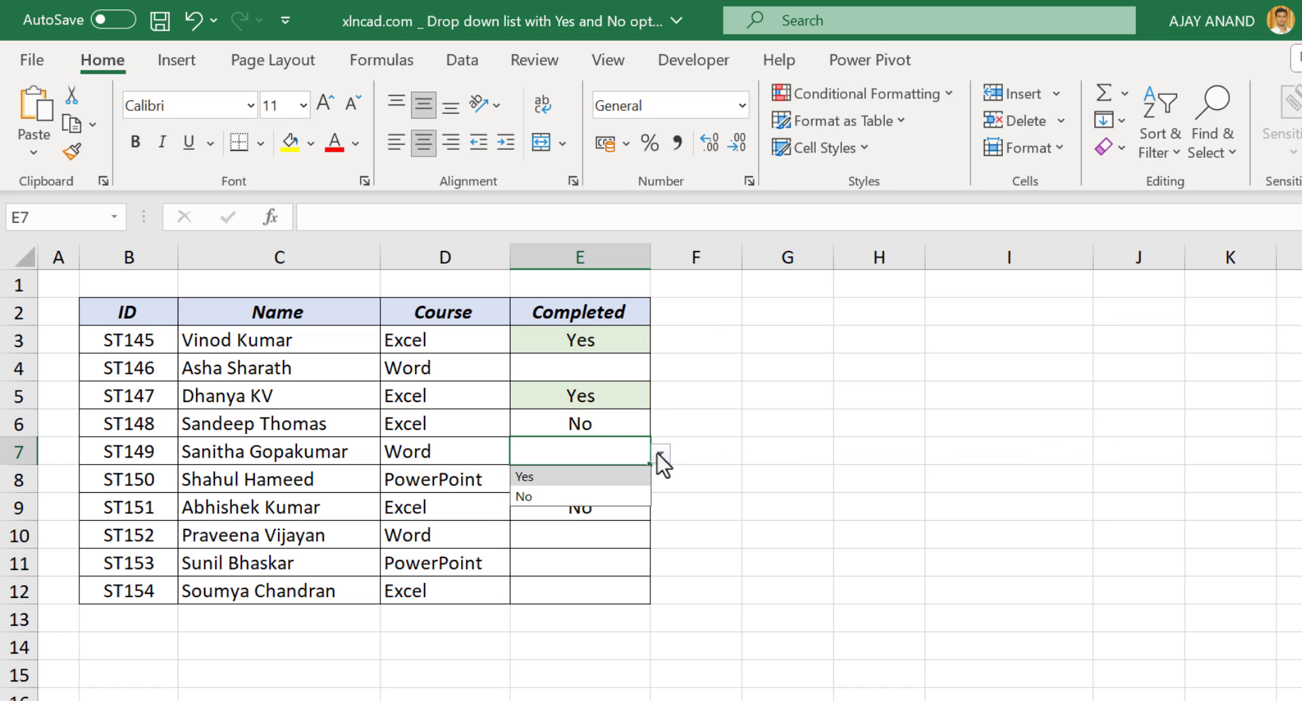
pyautogui.click(596, 476)
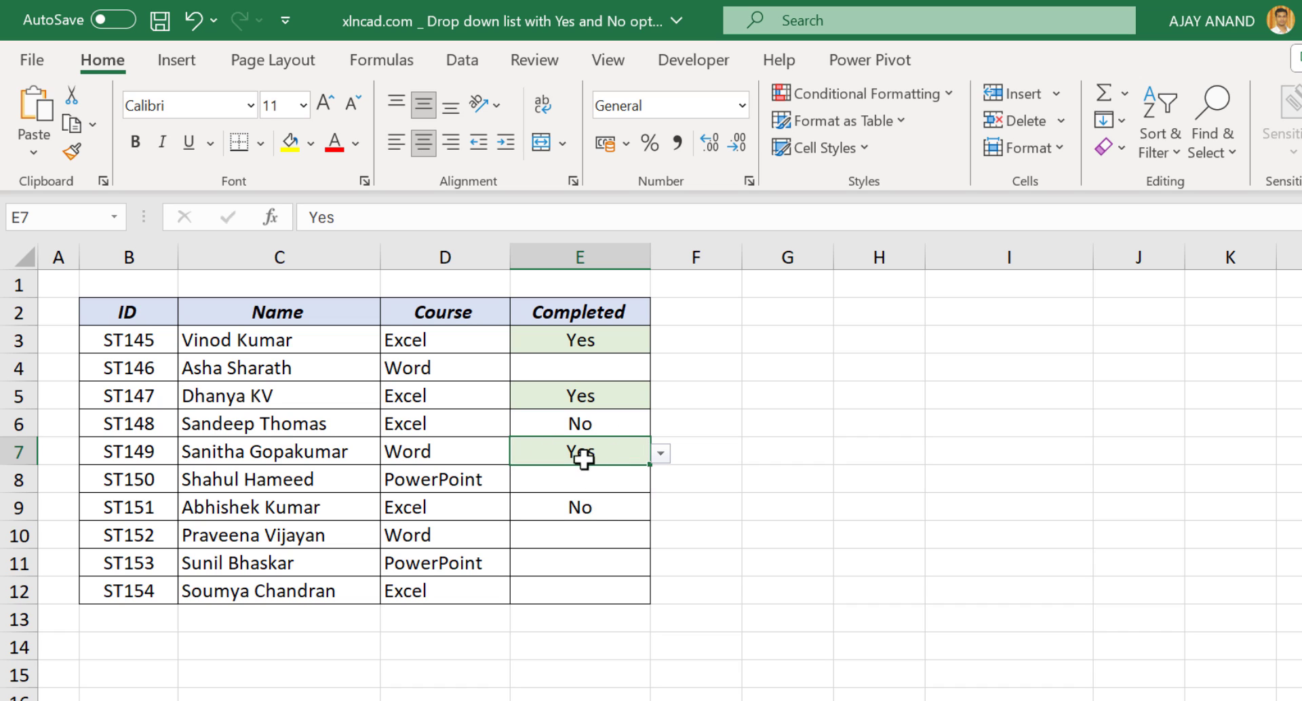
pyautogui.click(616, 531)
pyautogui.click(659, 537)
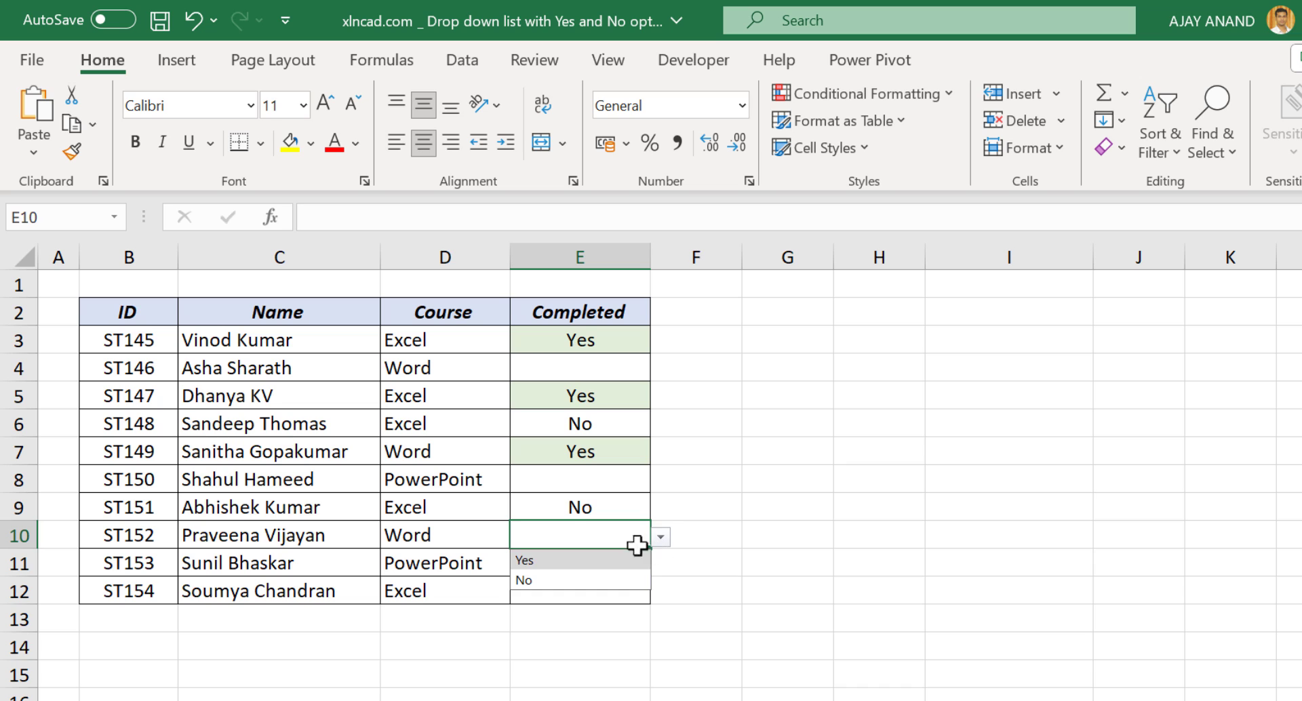
pyautogui.click(609, 560)
# Step: Change cell E10 to No and back to Yes to test the conditional formatting
pyautogui.click(660, 537)
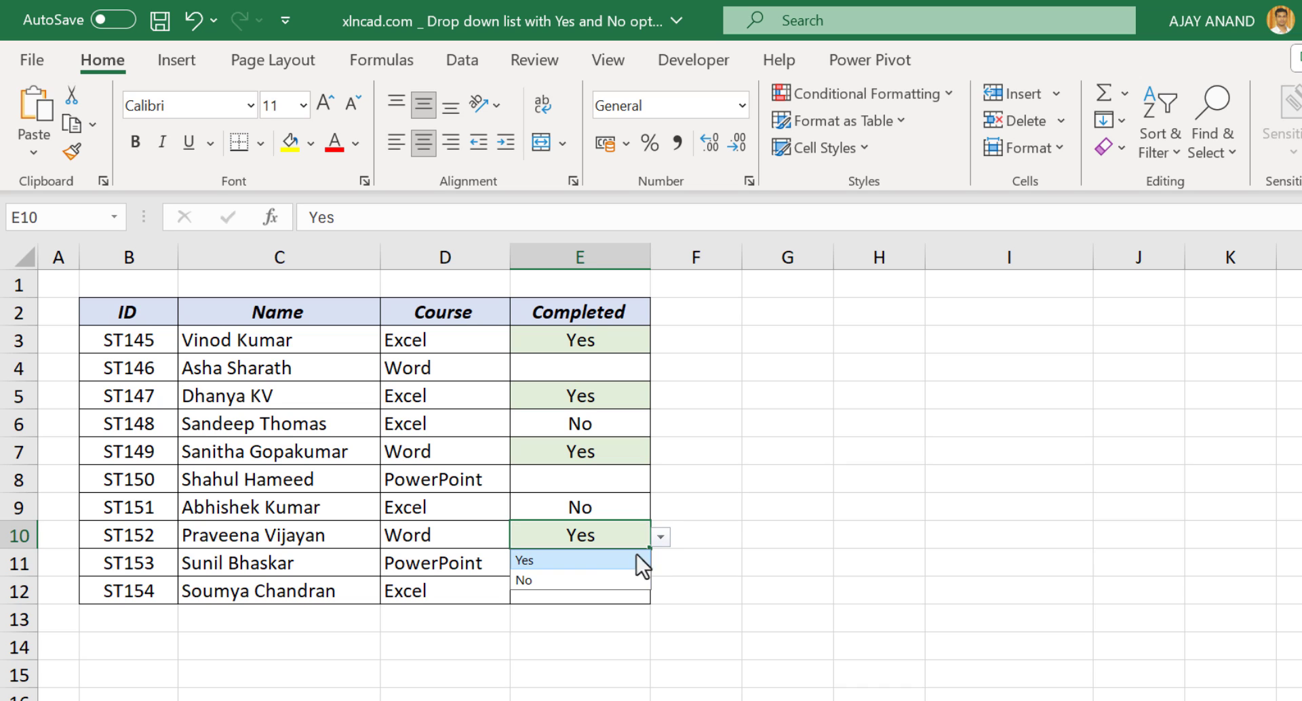
pyautogui.click(591, 578)
pyautogui.click(666, 536)
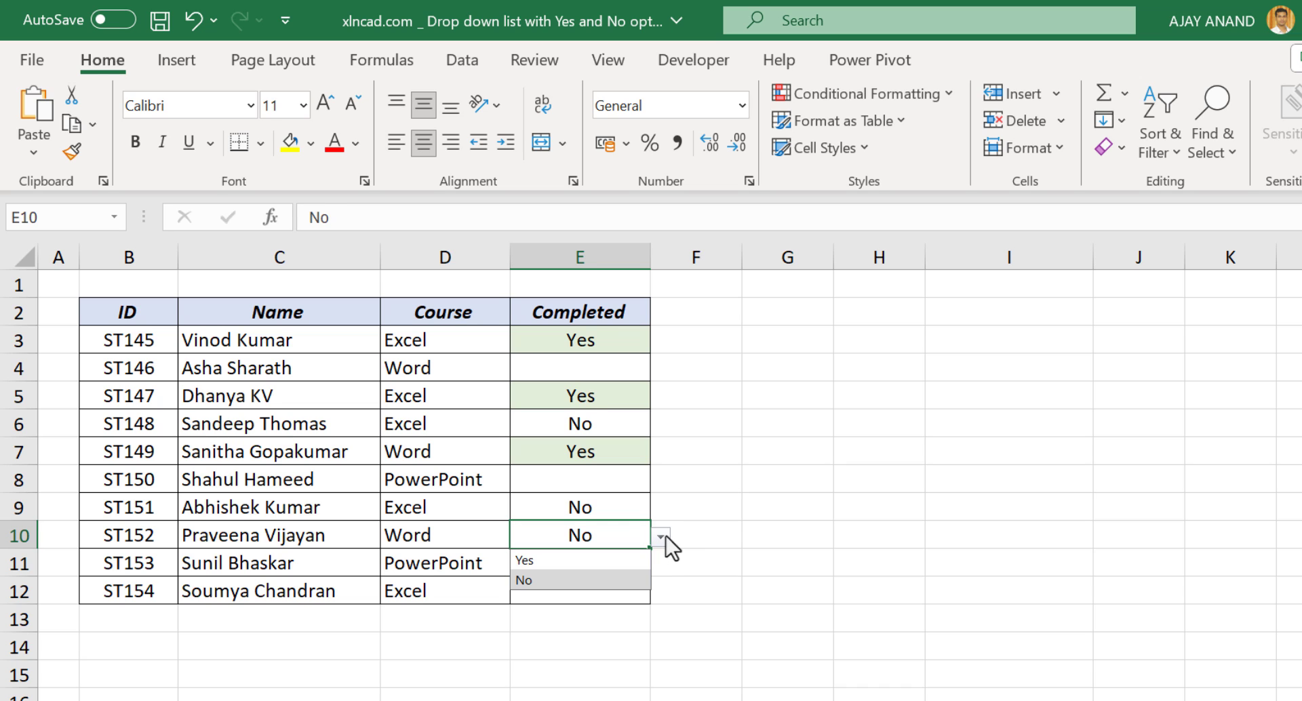
pyautogui.click(610, 559)
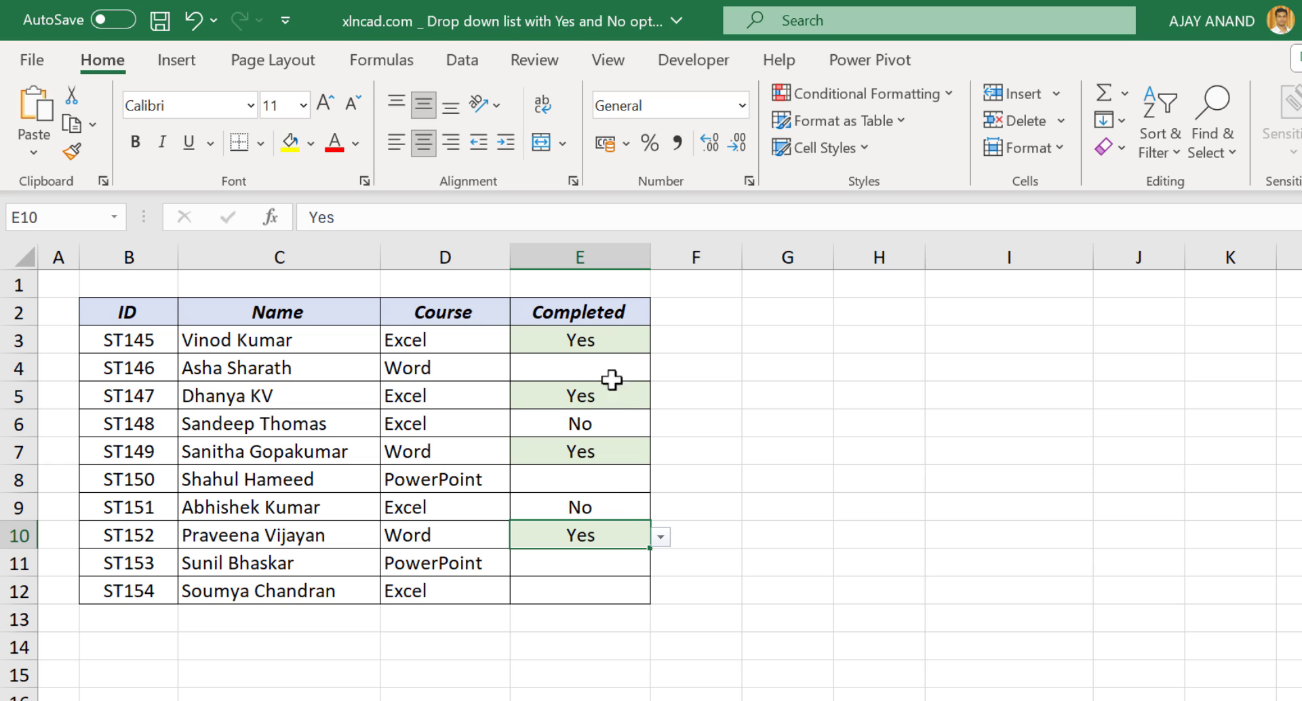
# Step: Add an Equal To highlight rule to cells E3:E12 that formats the value No with Light Red Fill with Dark Red Text
pyautogui.moveTo(603, 347); pyautogui.dragTo(609, 584)
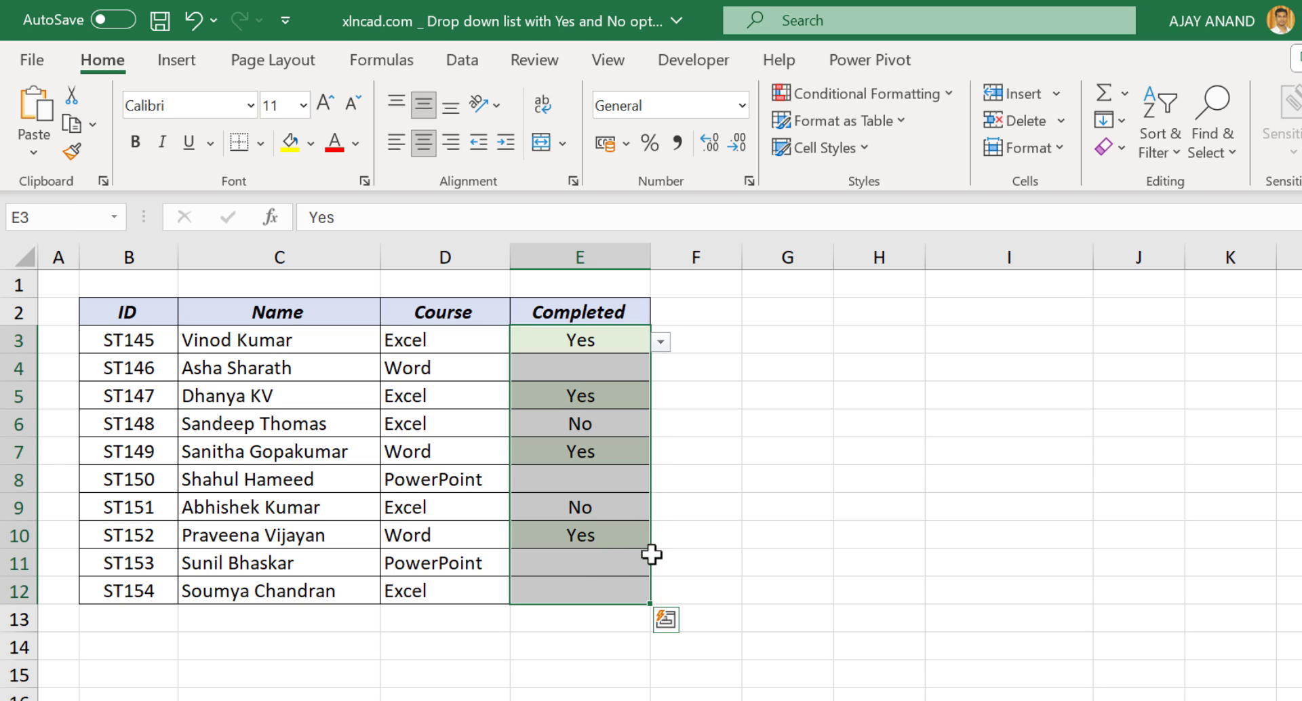
pyautogui.click(926, 97)
pyautogui.moveTo(909, 145)
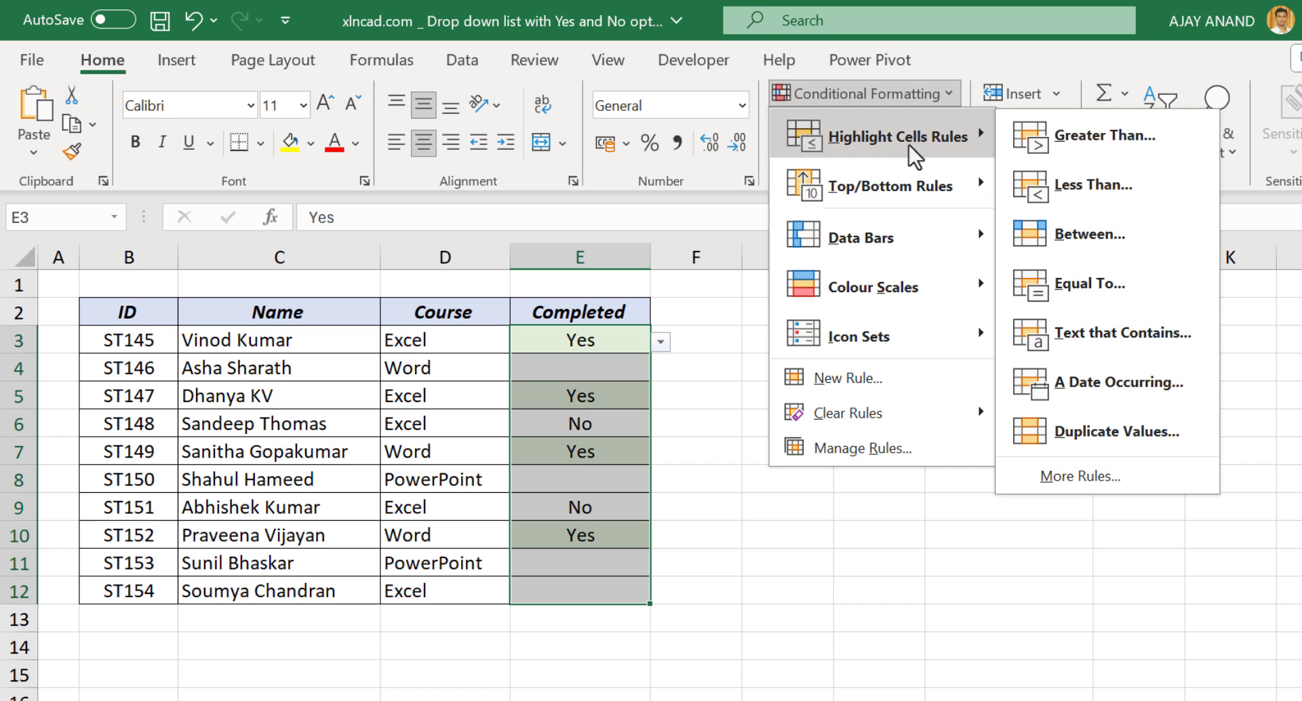
pyautogui.click(1141, 296)
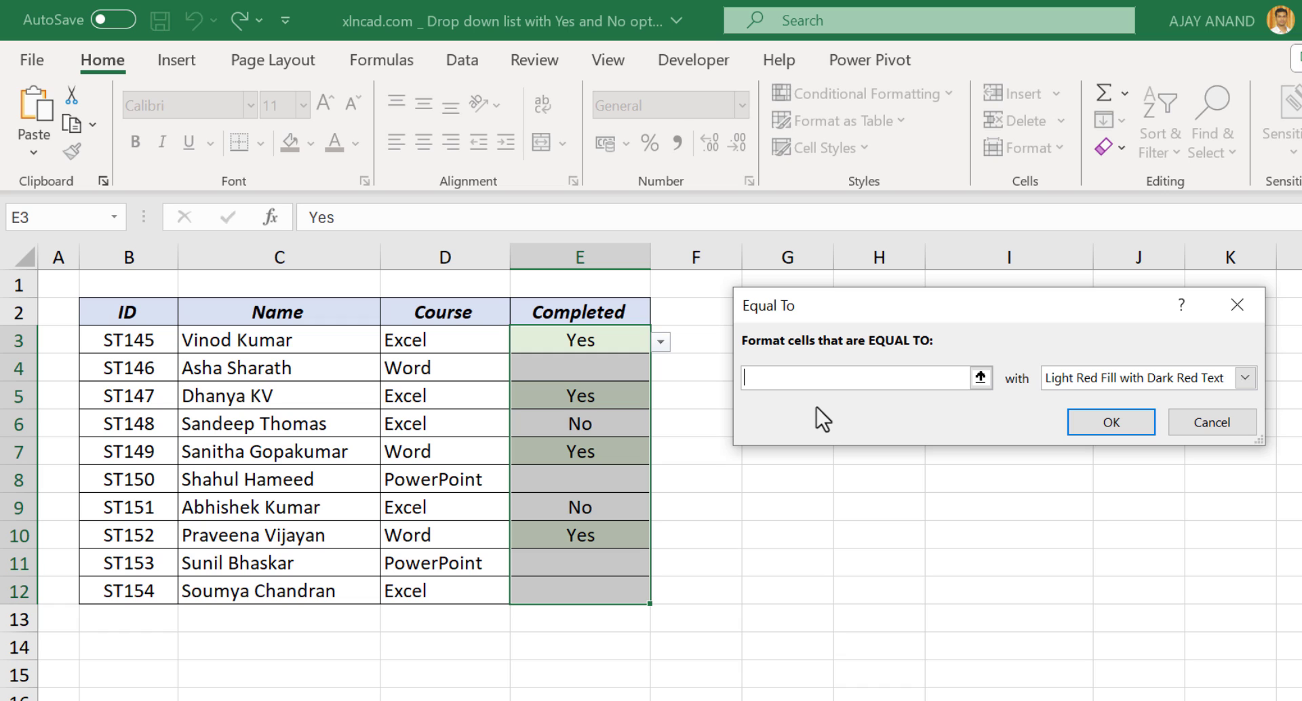
pyautogui.write('No')
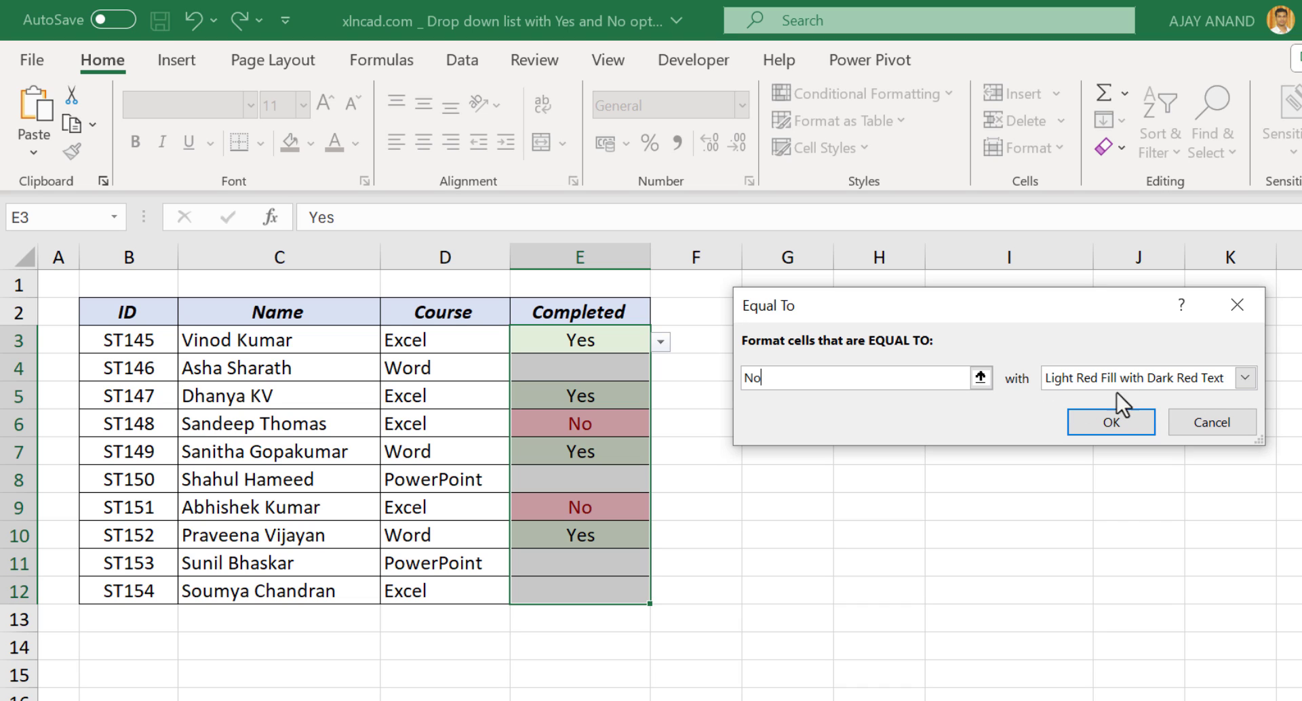
pyautogui.click(1092, 420)
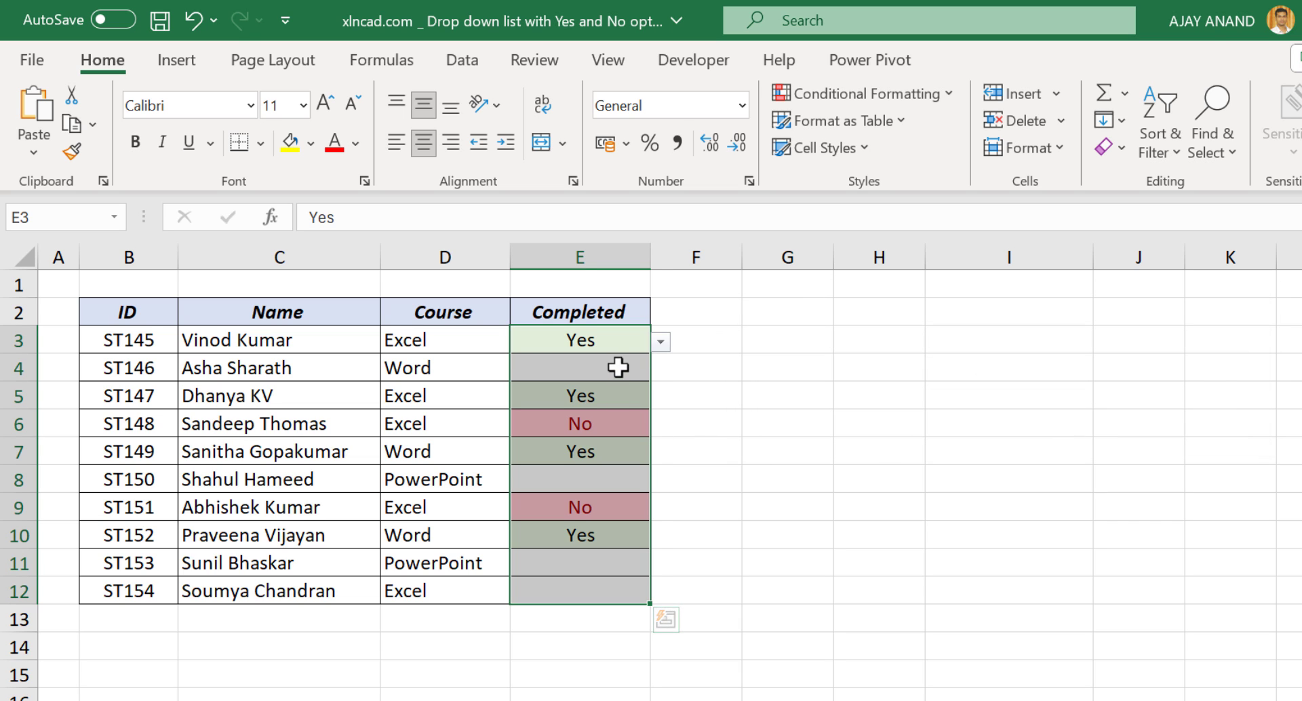
# Step: Set cell E4 to No from its drop-down list
pyautogui.click(618, 367)
pyautogui.click(659, 370)
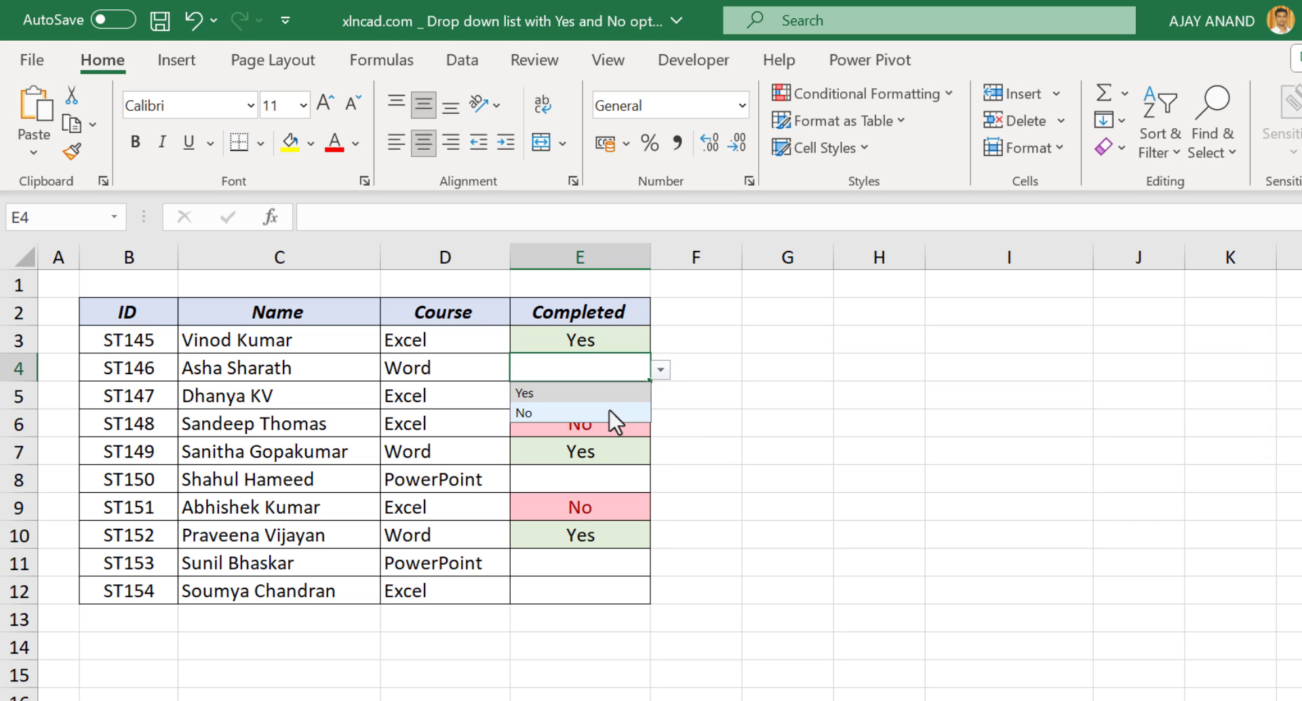
pyautogui.click(609, 410)
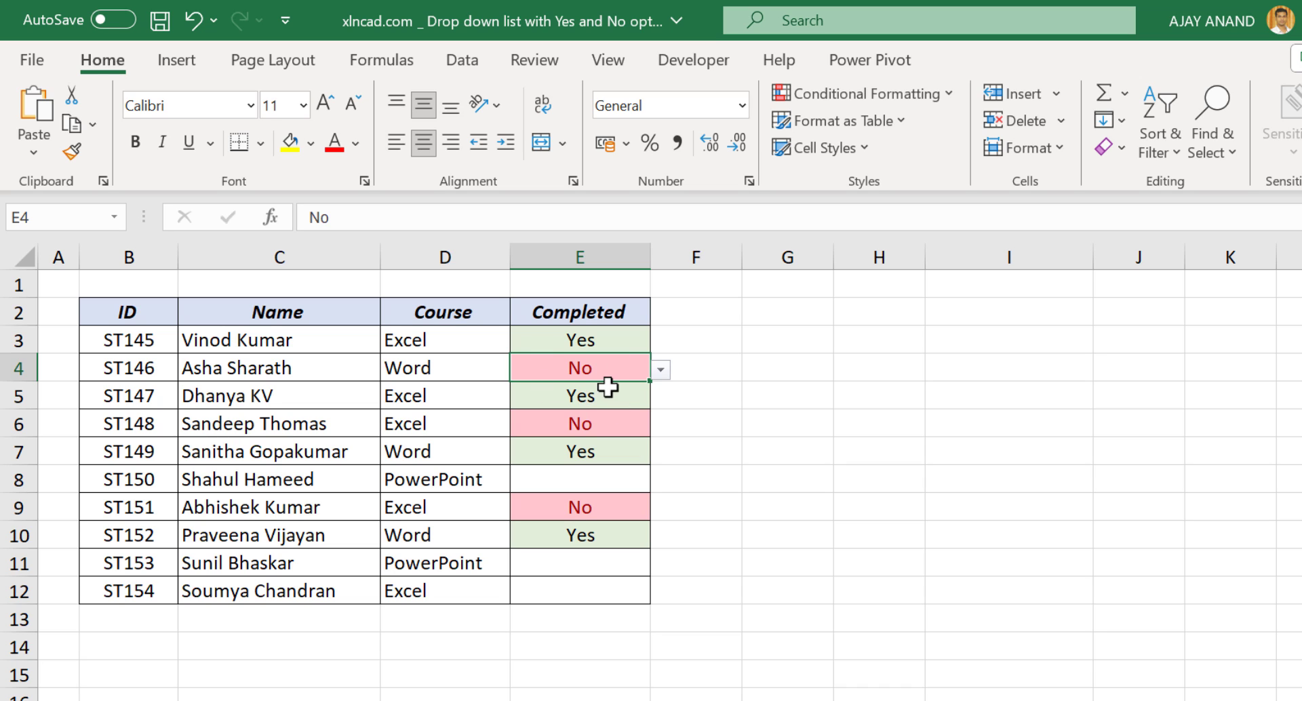
# Step: Change cell E7 to No and back to Yes to test both formatting rules
pyautogui.click(627, 461)
pyautogui.click(658, 454)
pyautogui.click(600, 497)
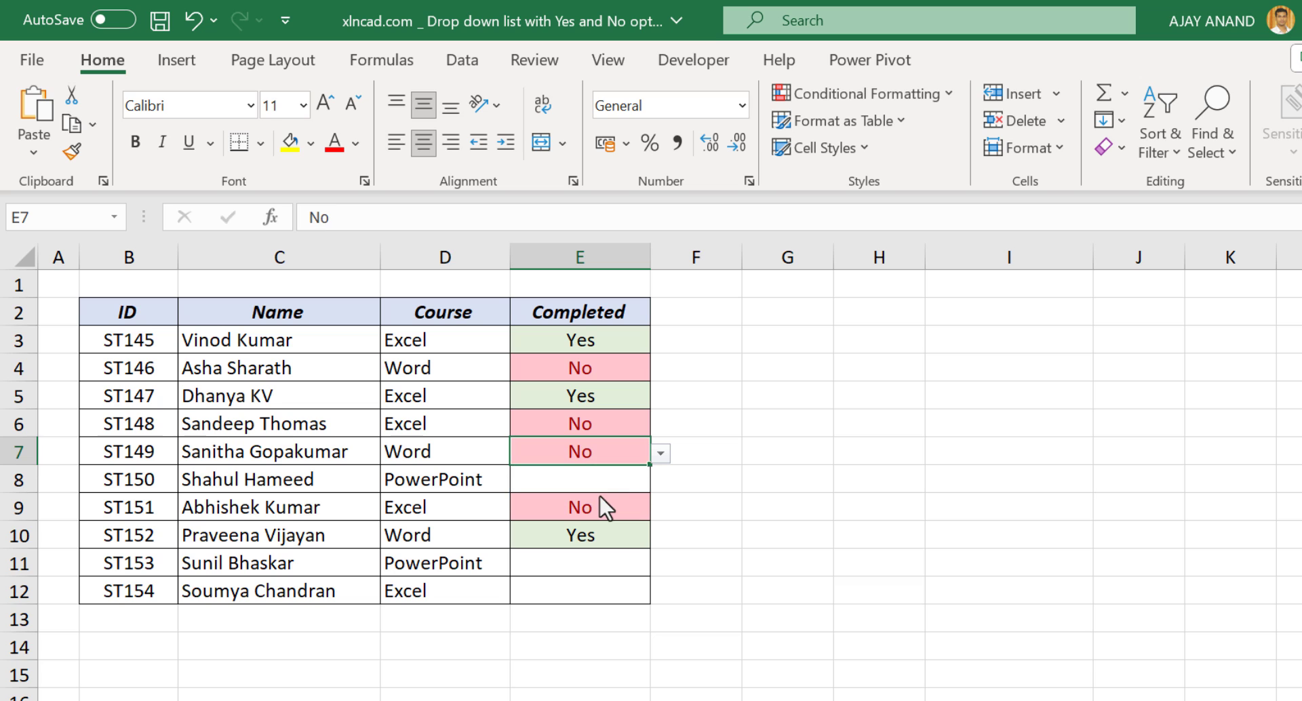
pyautogui.click(655, 459)
pyautogui.click(607, 474)
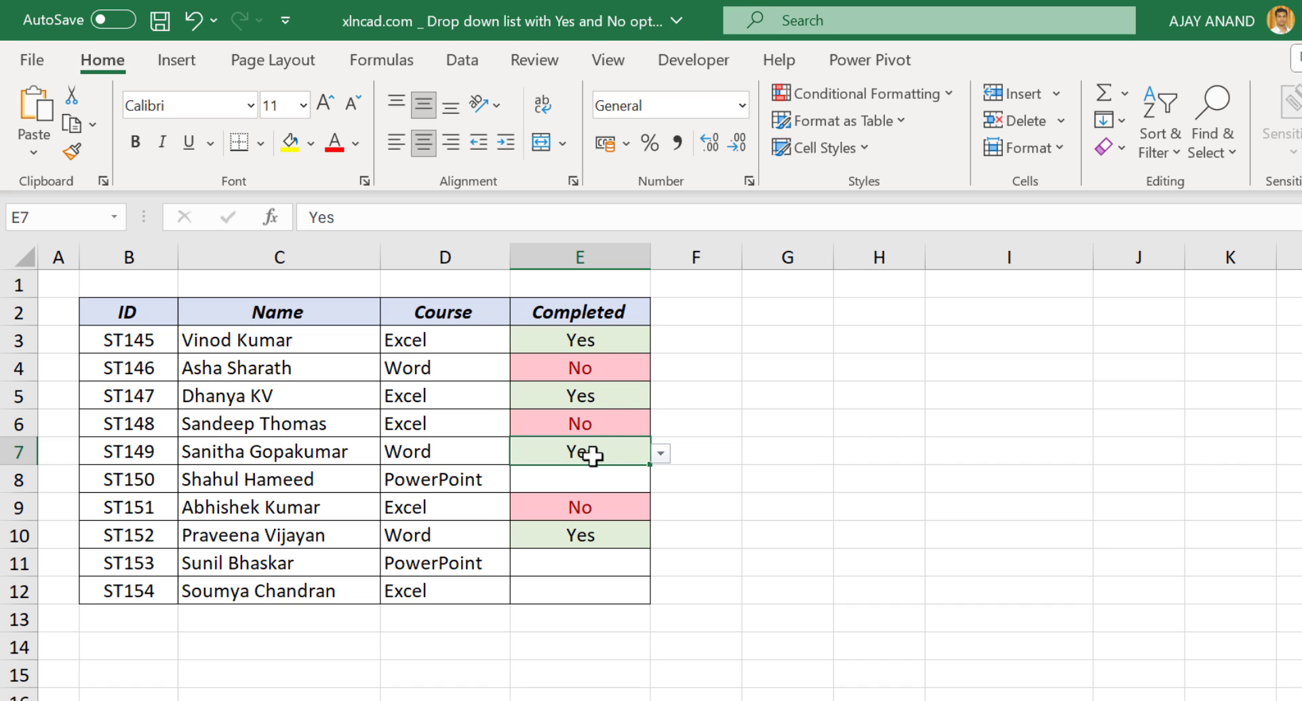
# Step: Add a hyphen as a third option to the data validation list of cells E3:E12, making the source Yes,No,-
pyautogui.moveTo(604, 344); pyautogui.dragTo(609, 589)
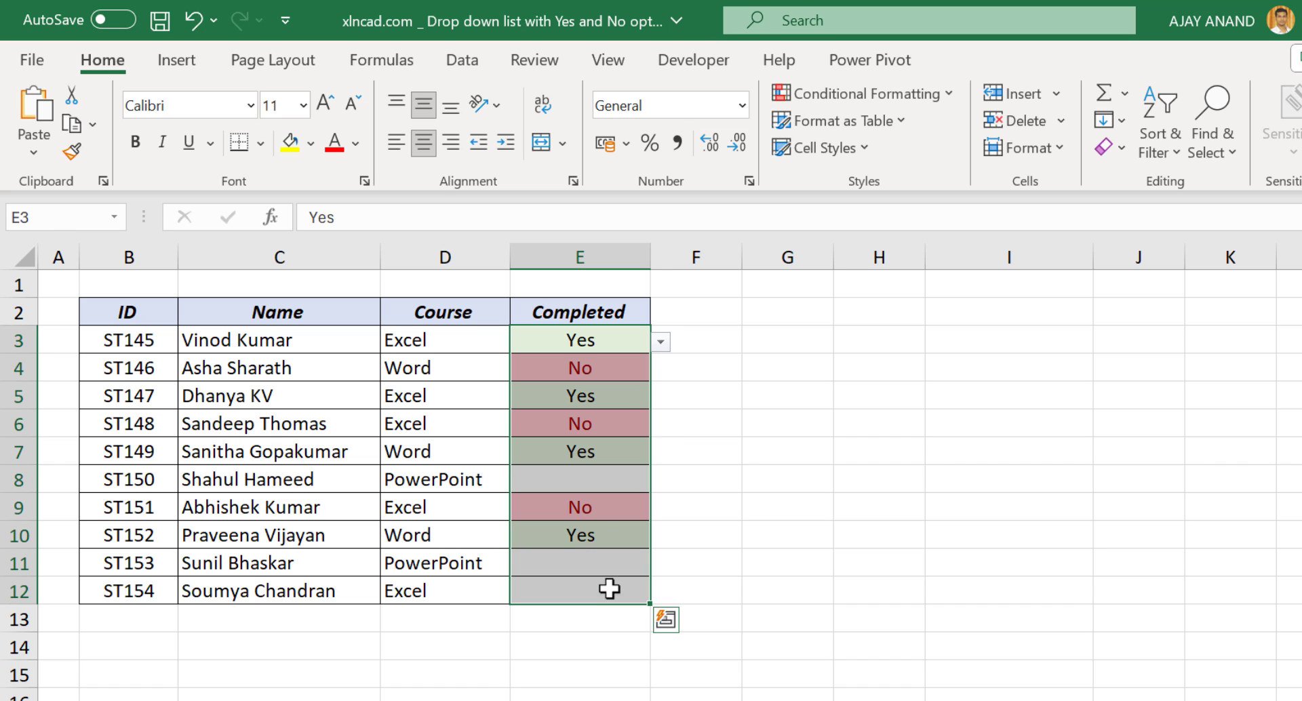
pyautogui.click(462, 66)
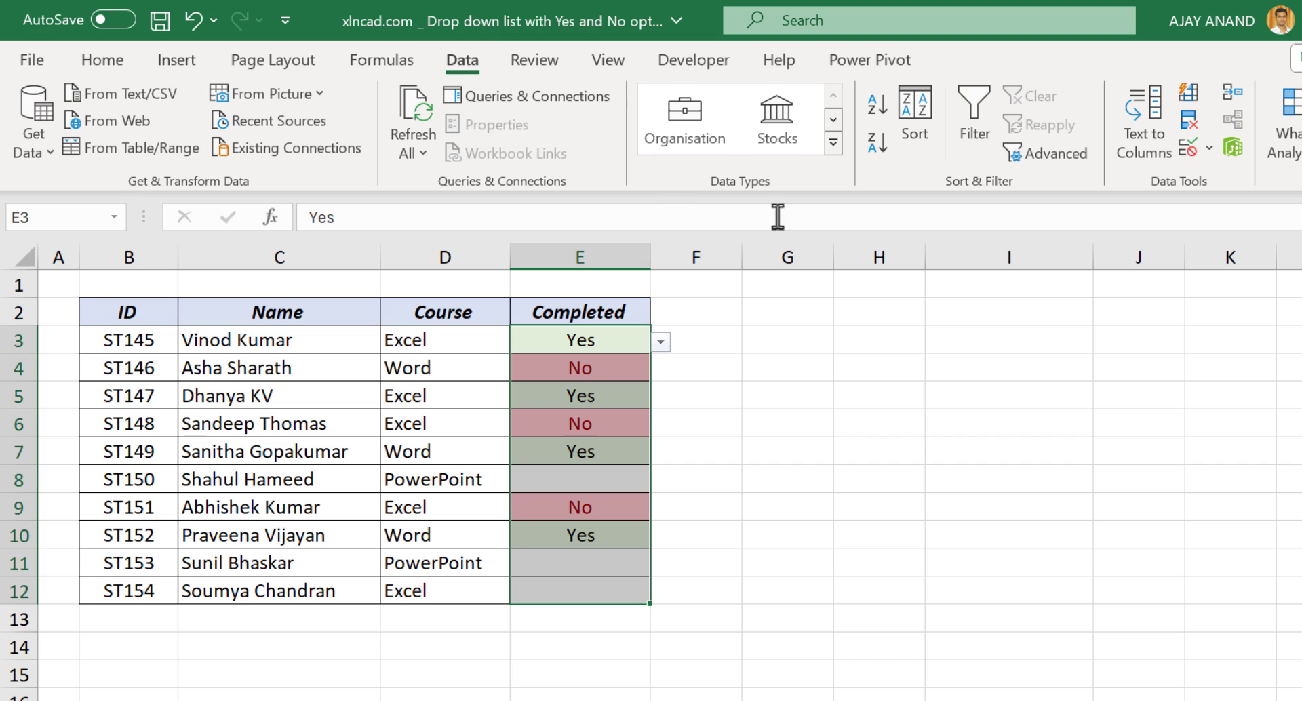
pyautogui.click(1191, 155)
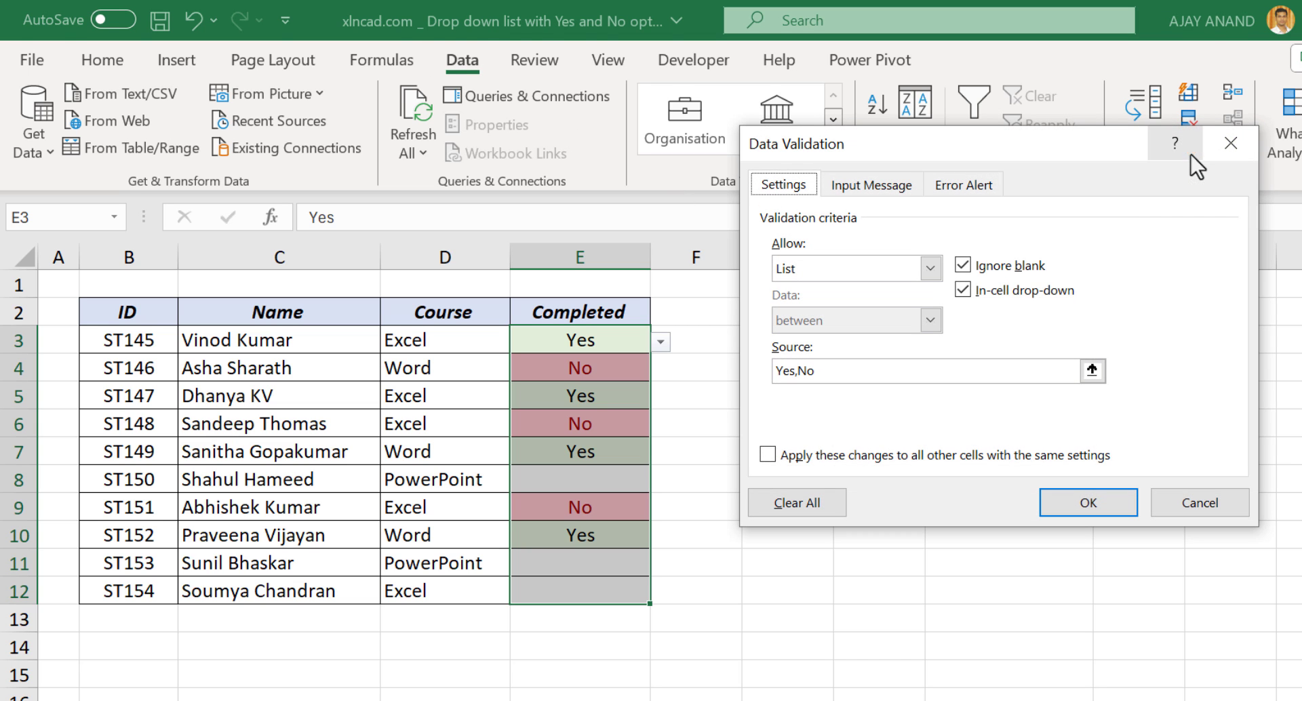
pyautogui.click(831, 374)
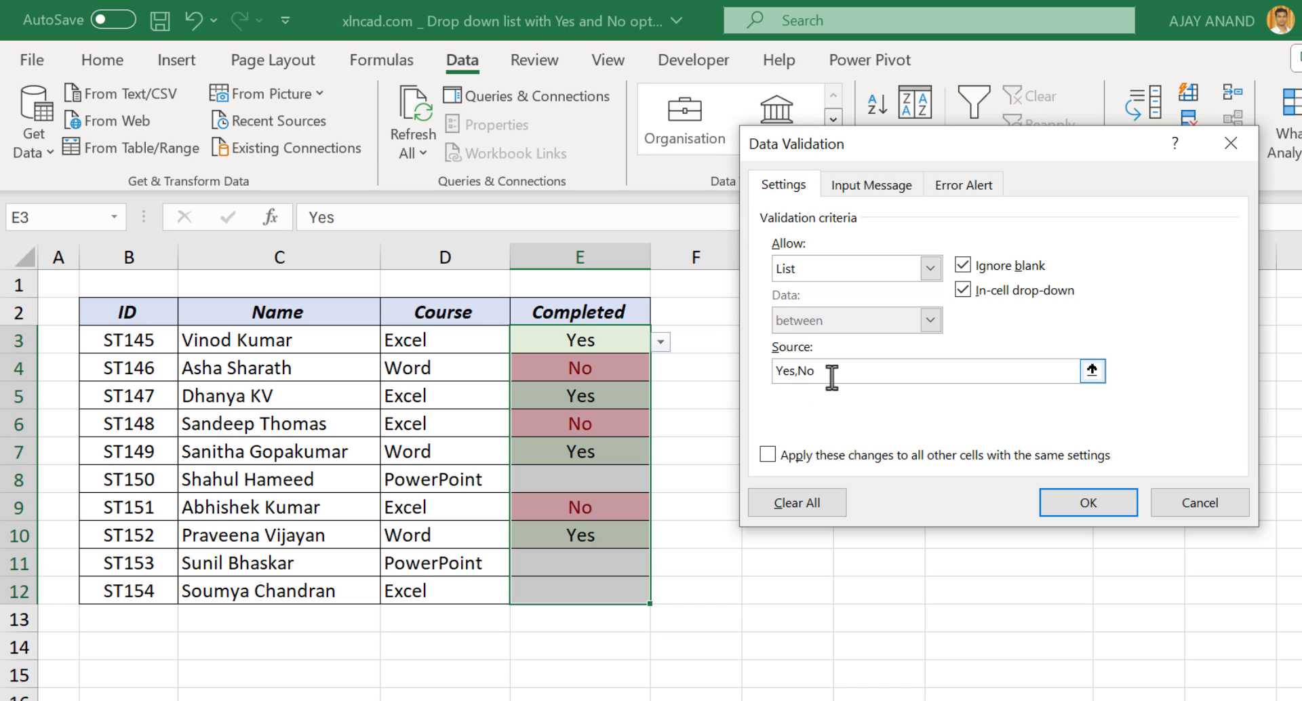
pyautogui.write(',-')
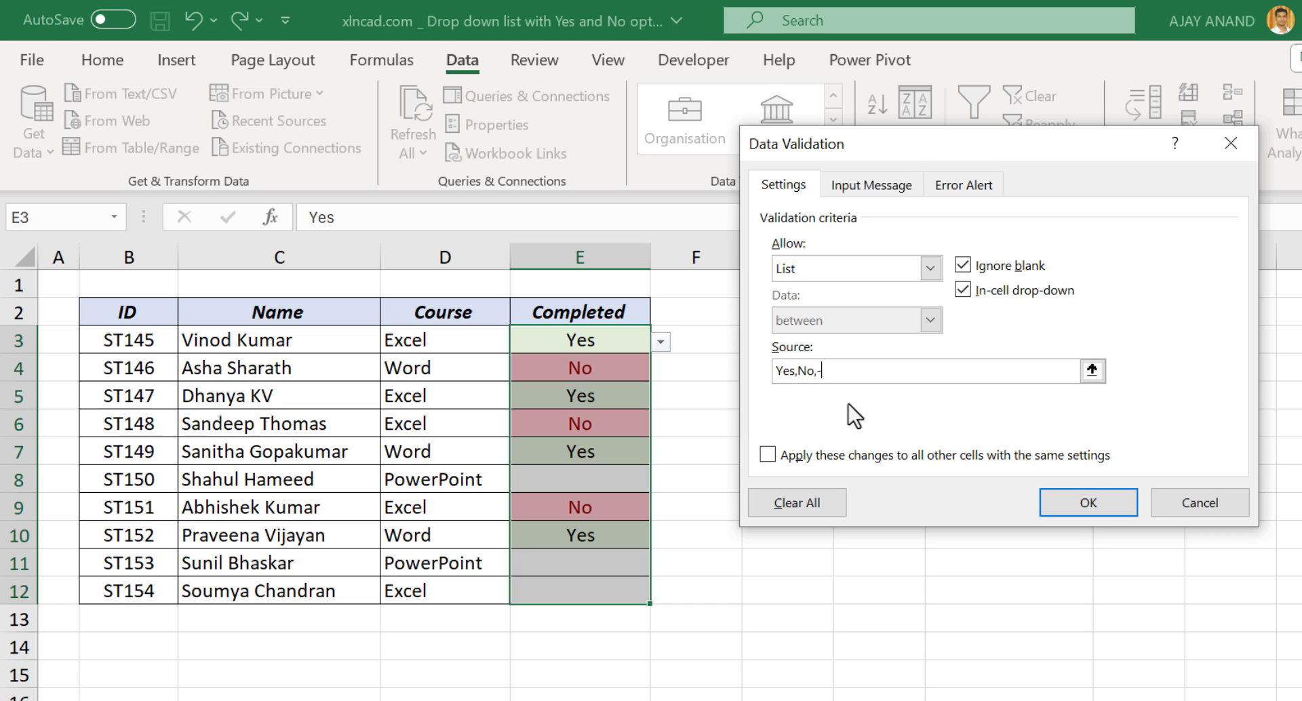
pyautogui.click(1053, 506)
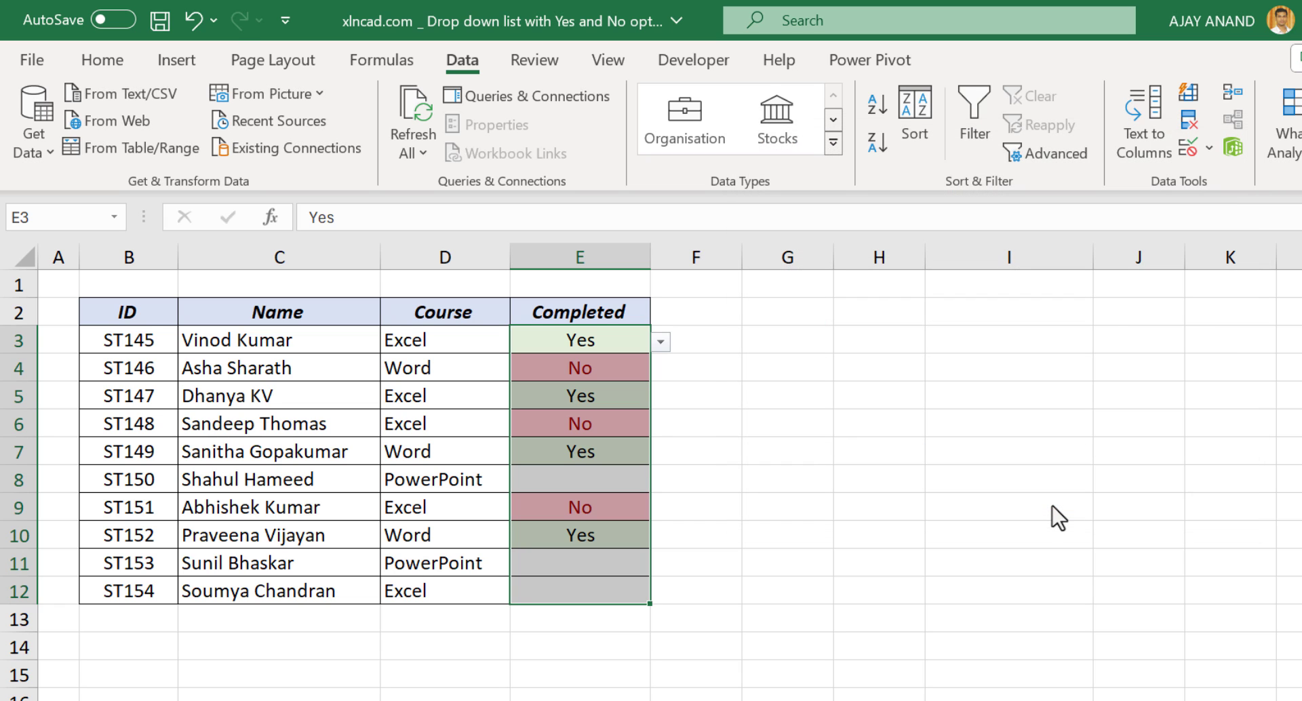
# Step: Set cell E5 to the hyphen option from its drop-down list
pyautogui.click(628, 396)
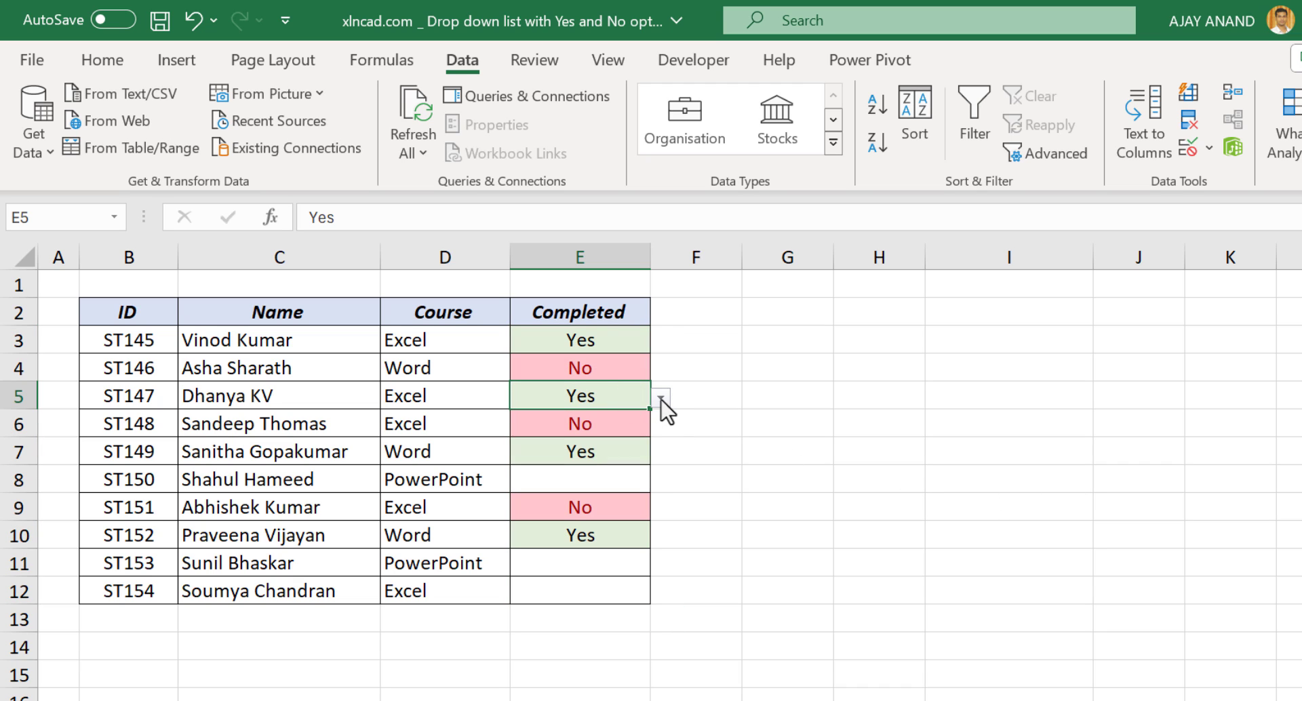
pyautogui.click(661, 398)
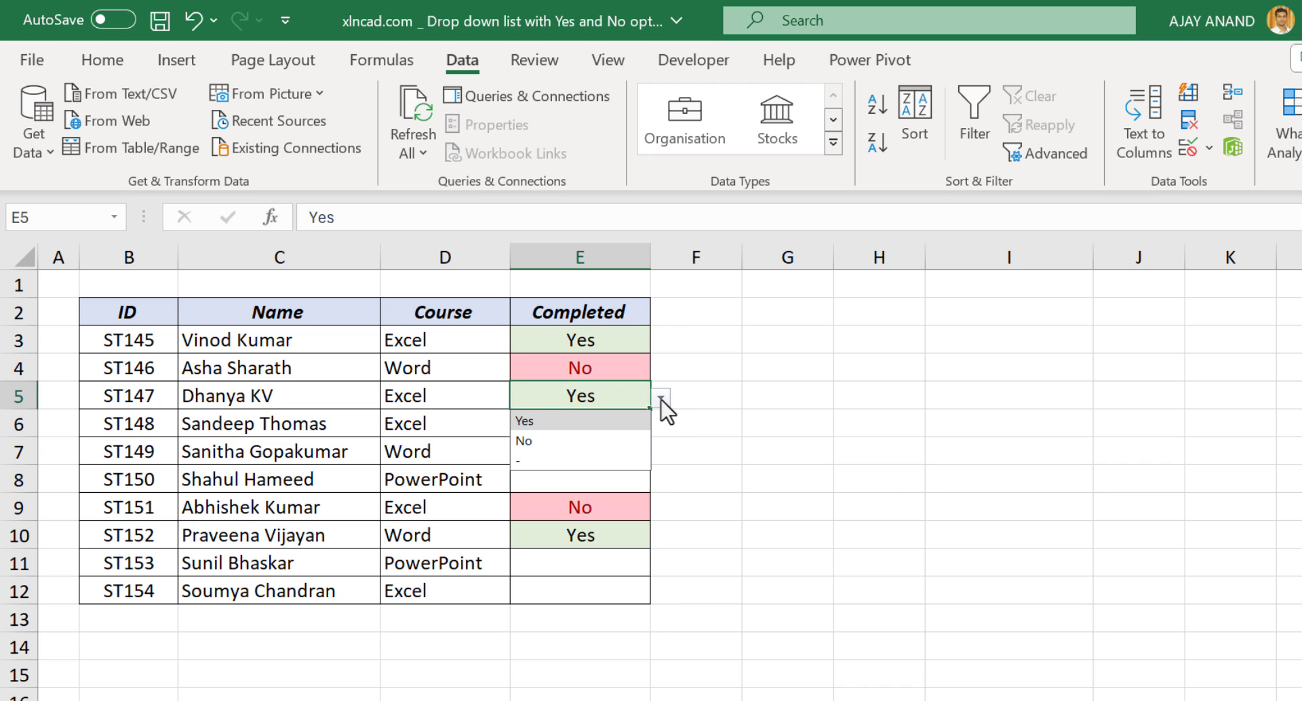
pyautogui.click(546, 465)
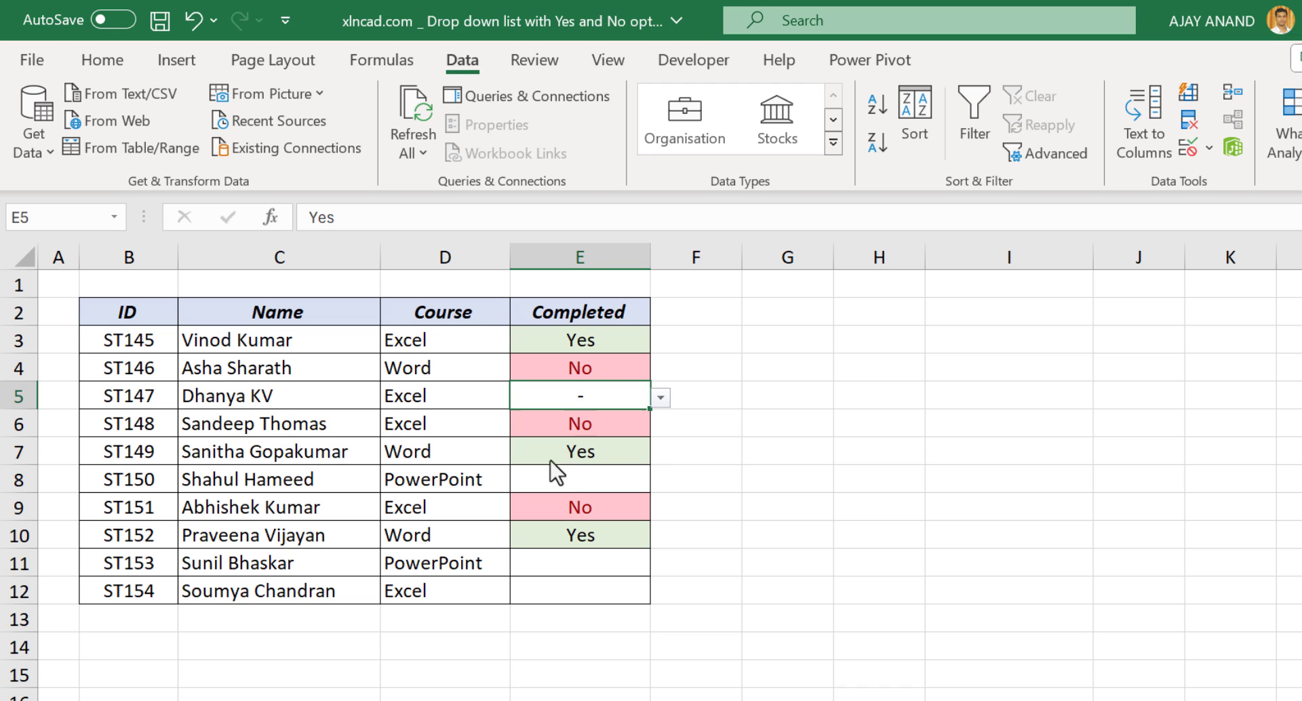
# Step: Set cell E5 to No and cell E6 to the hyphen option from their drop-down lists
pyautogui.click(659, 399)
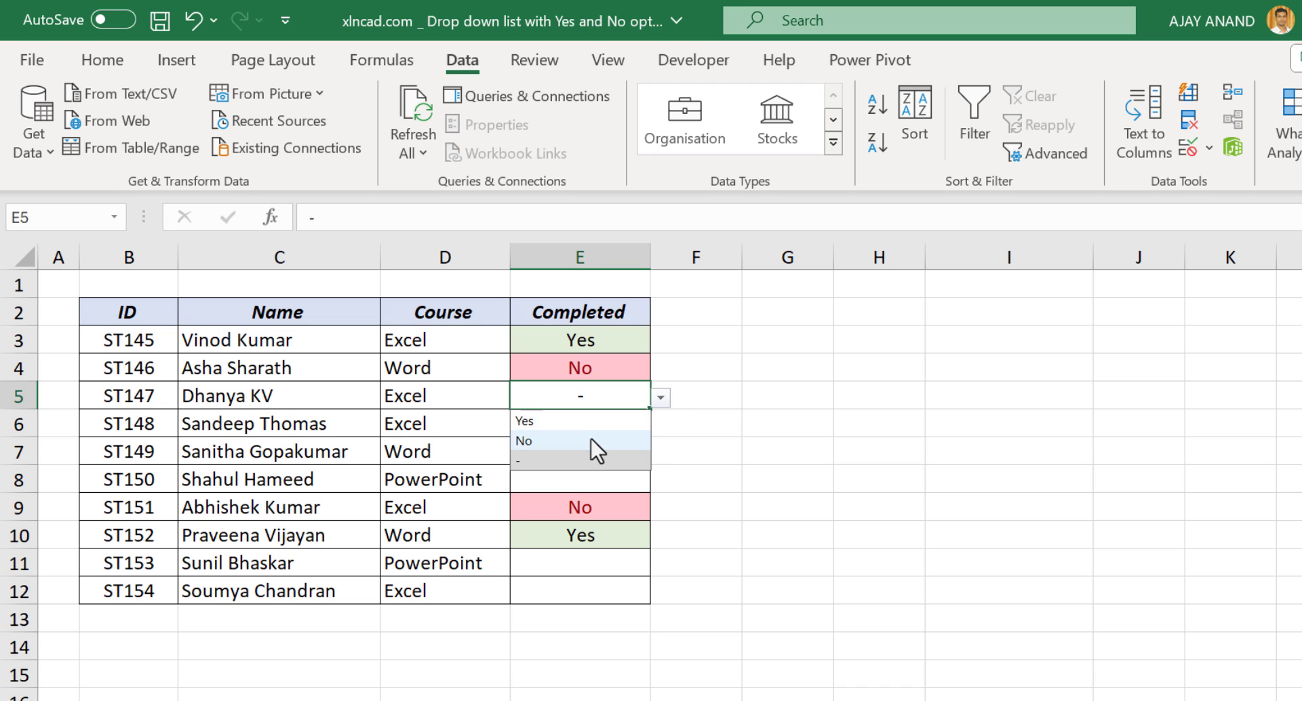
pyautogui.click(592, 439)
pyautogui.click(637, 426)
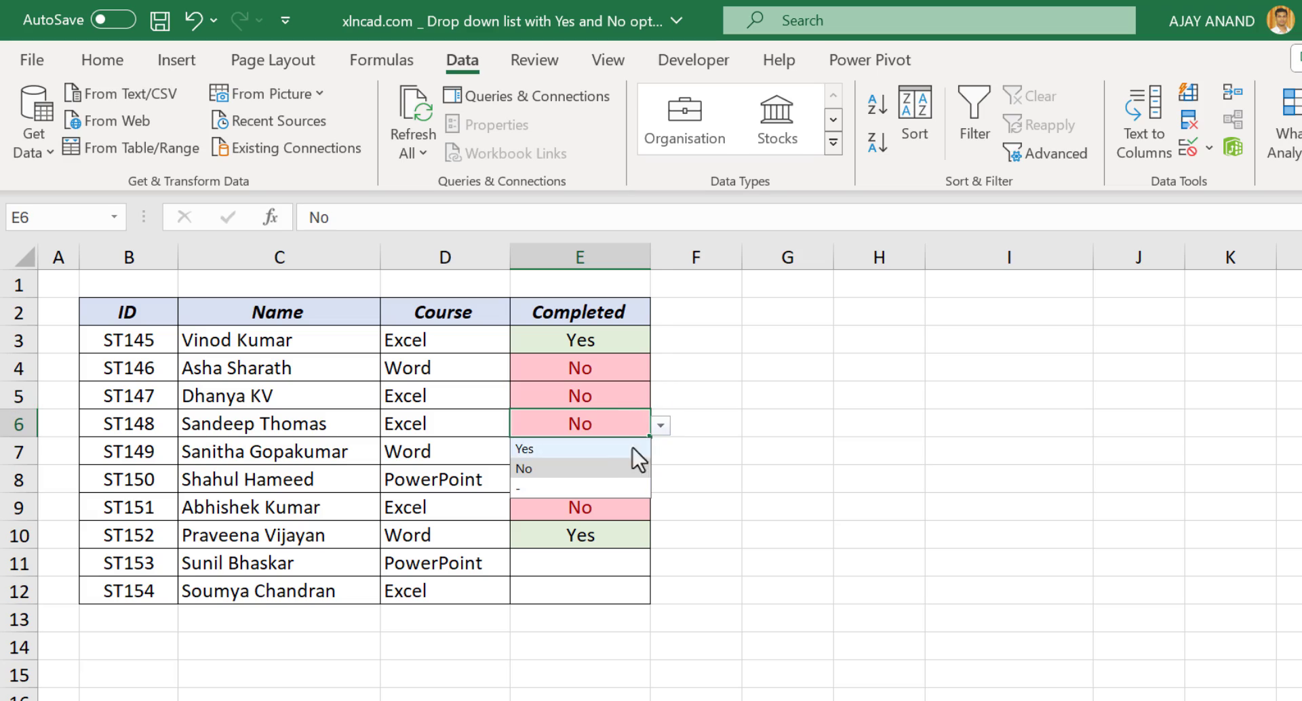
pyautogui.click(561, 483)
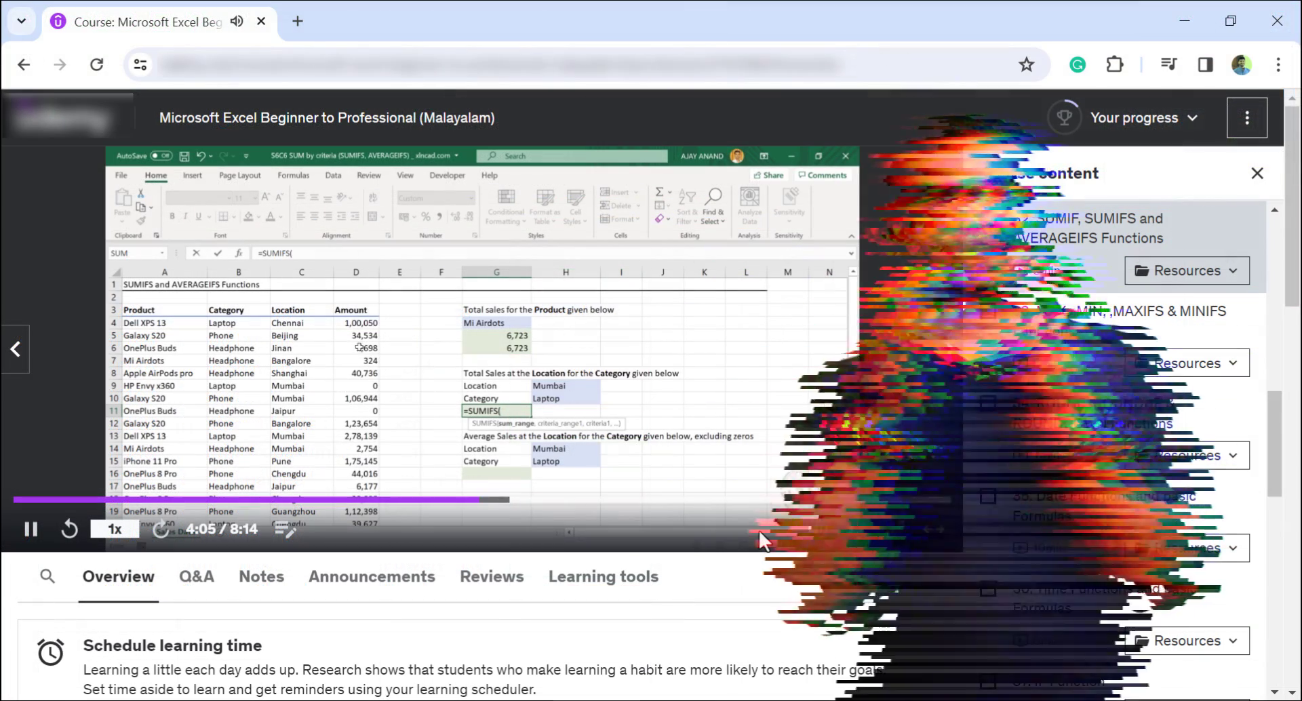